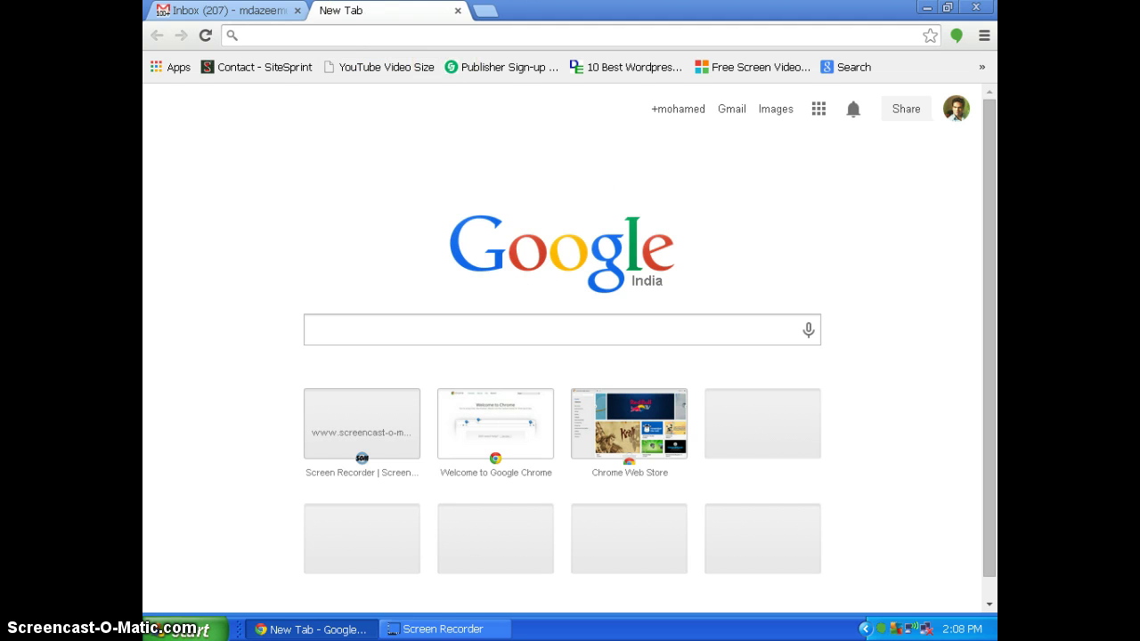
Switch to the open Gmail inbox and open the mail account's general settings.
left_click(259, 10)
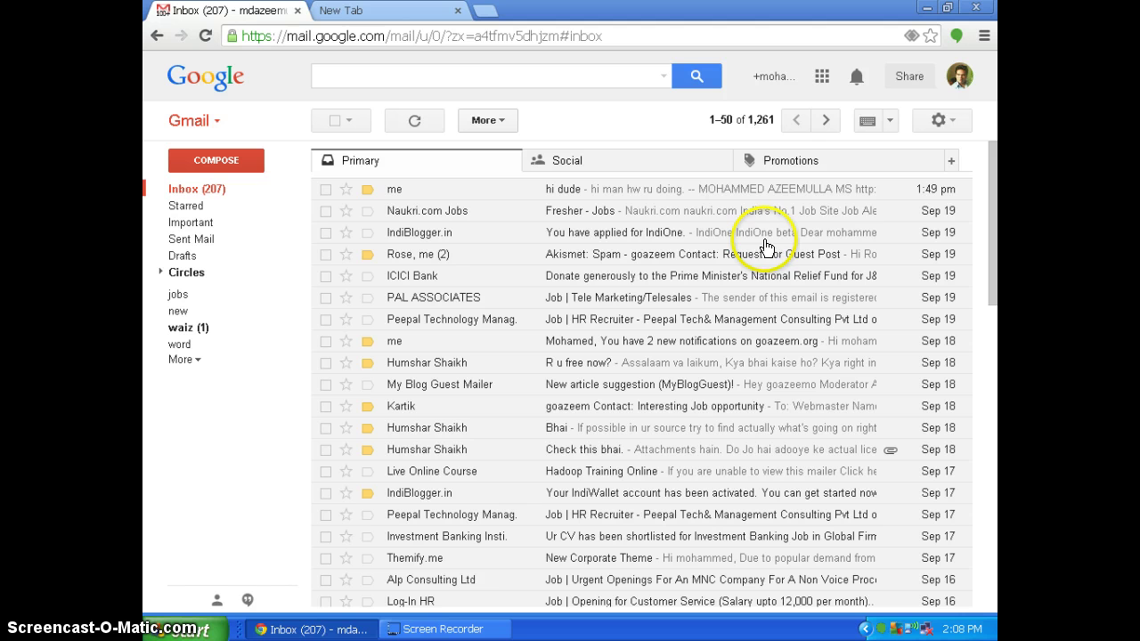
left_click(955, 120)
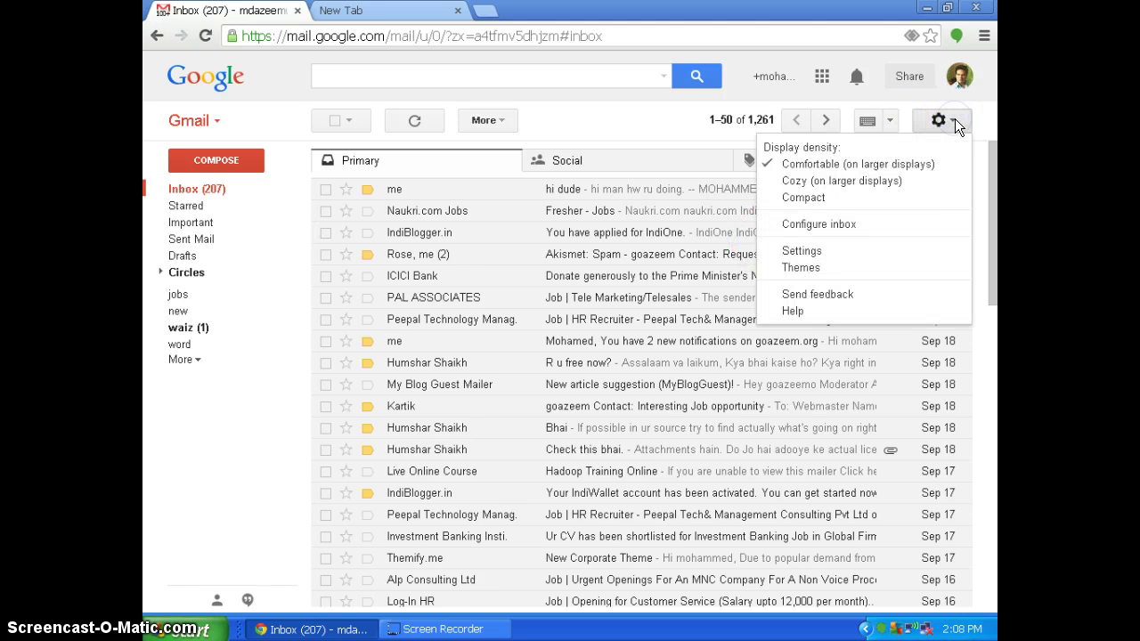
left_click(802, 251)
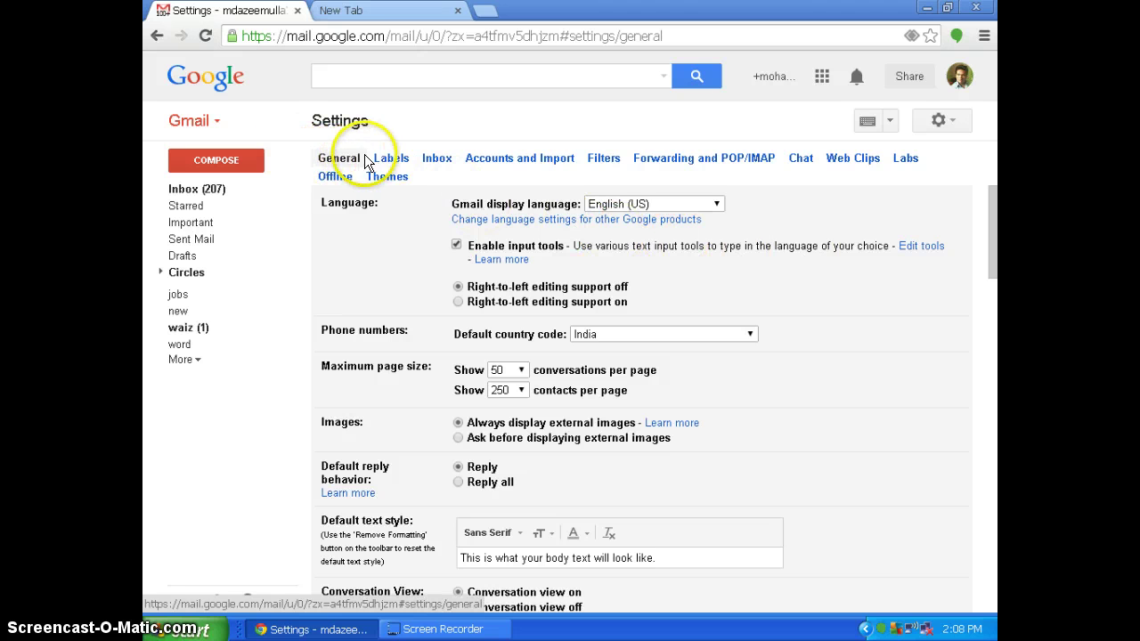
Enable the custom signature for outgoing messages and enter the account holder's full name as its text.
left_click(995, 236)
left_click_drag(995, 233, 996, 500)
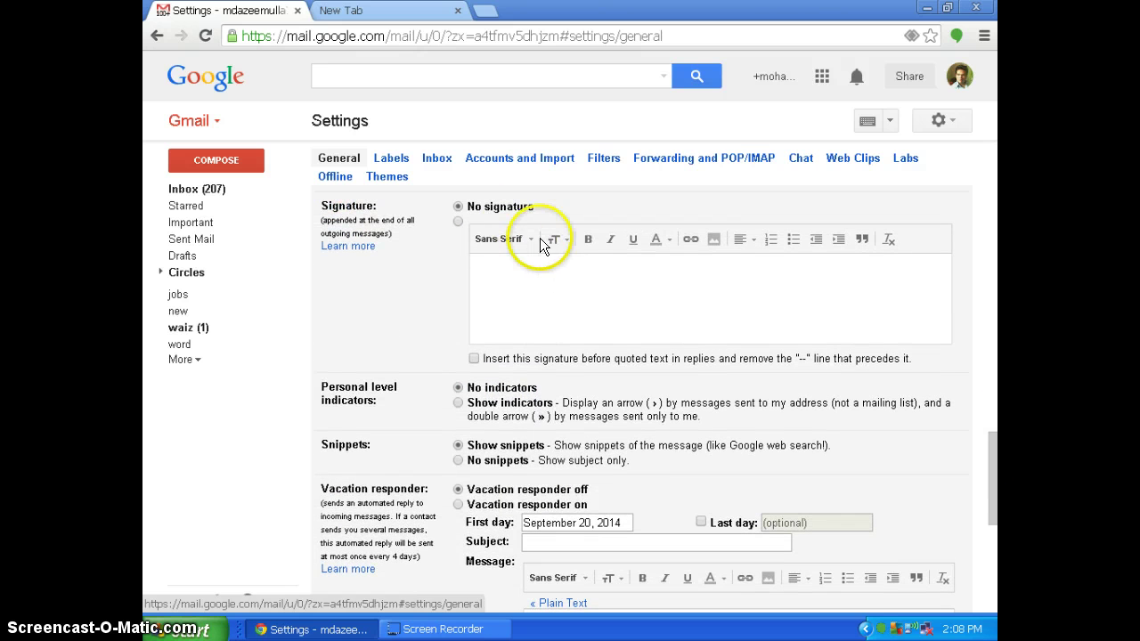
left_click(458, 222)
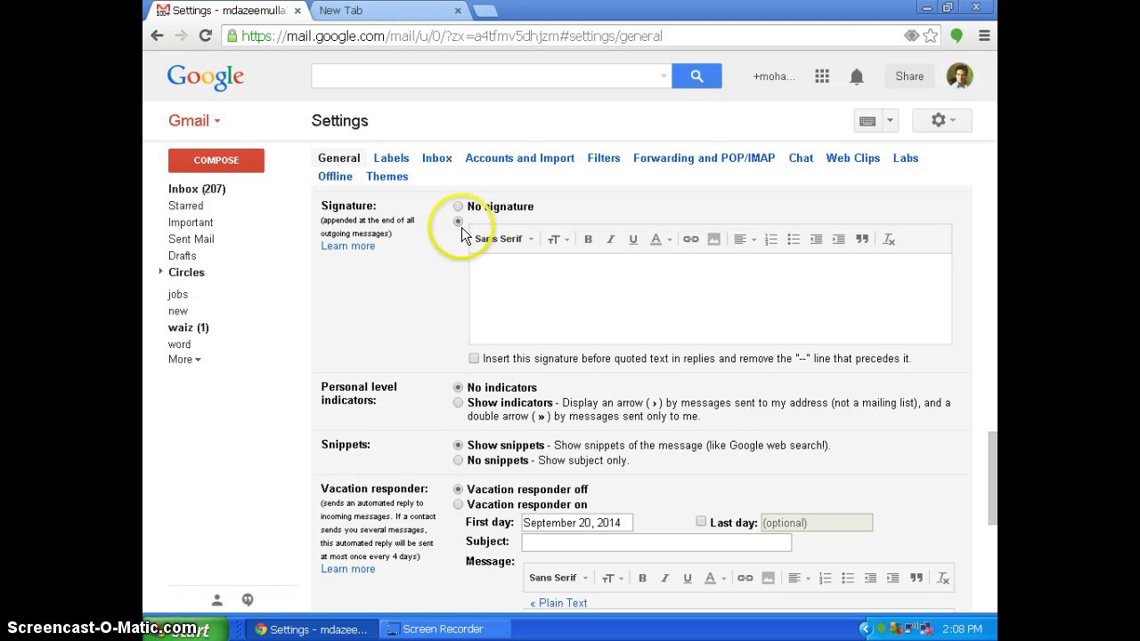
left_click(505, 277)
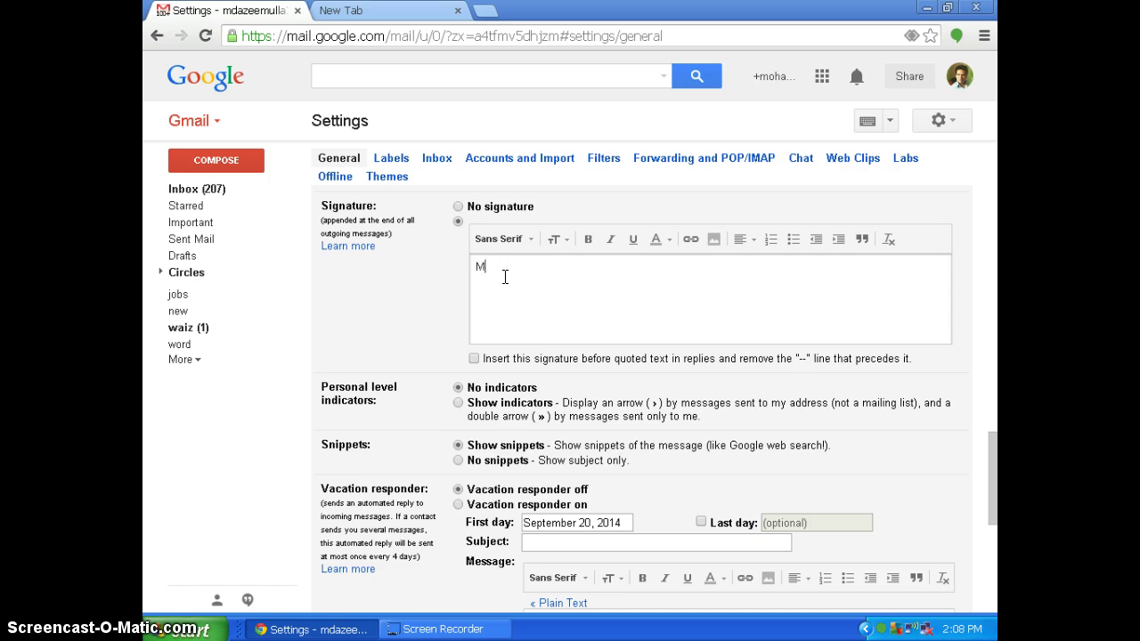
type("MOHAMMED AZEEMULLA MS")
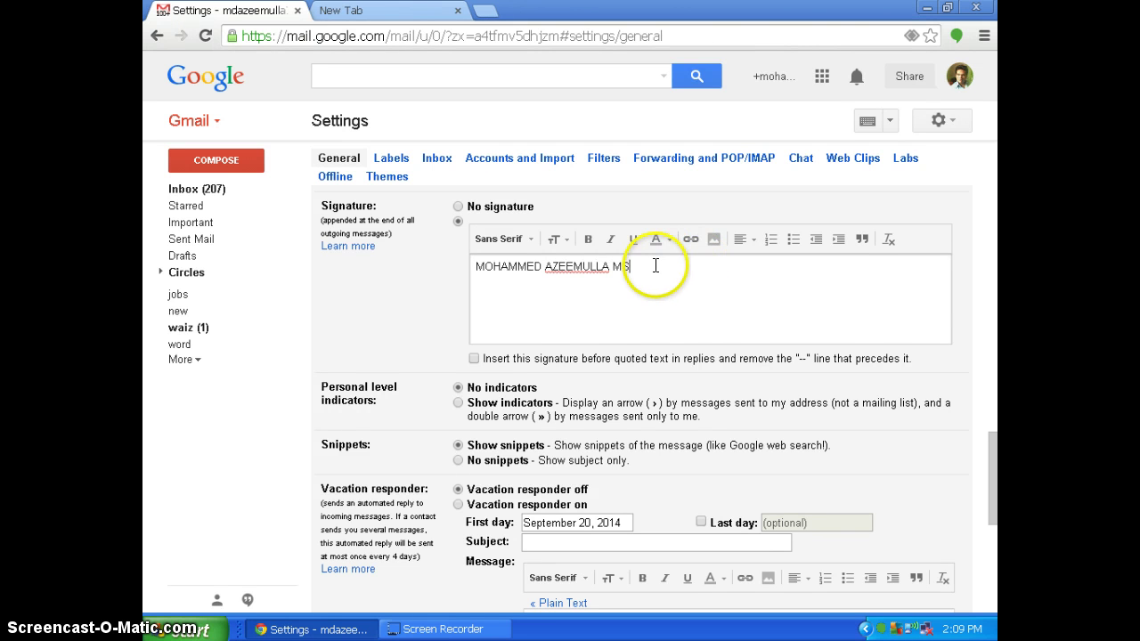
Make the full name in the signature bold.
left_click_drag(656, 265, 471, 269)
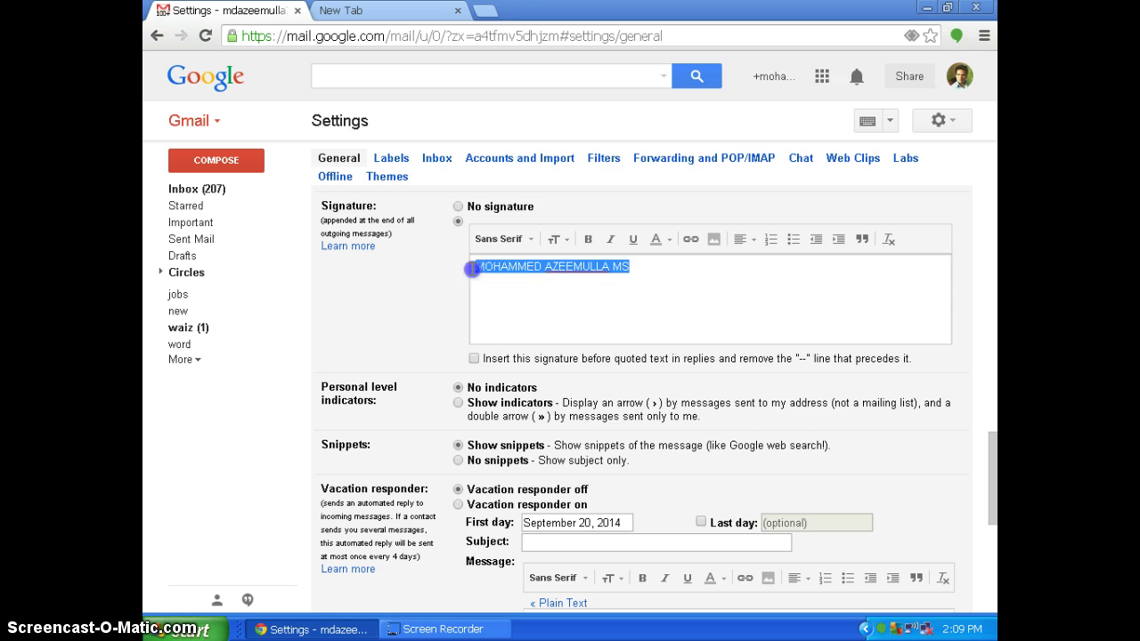
left_click(587, 239)
left_click(640, 267)
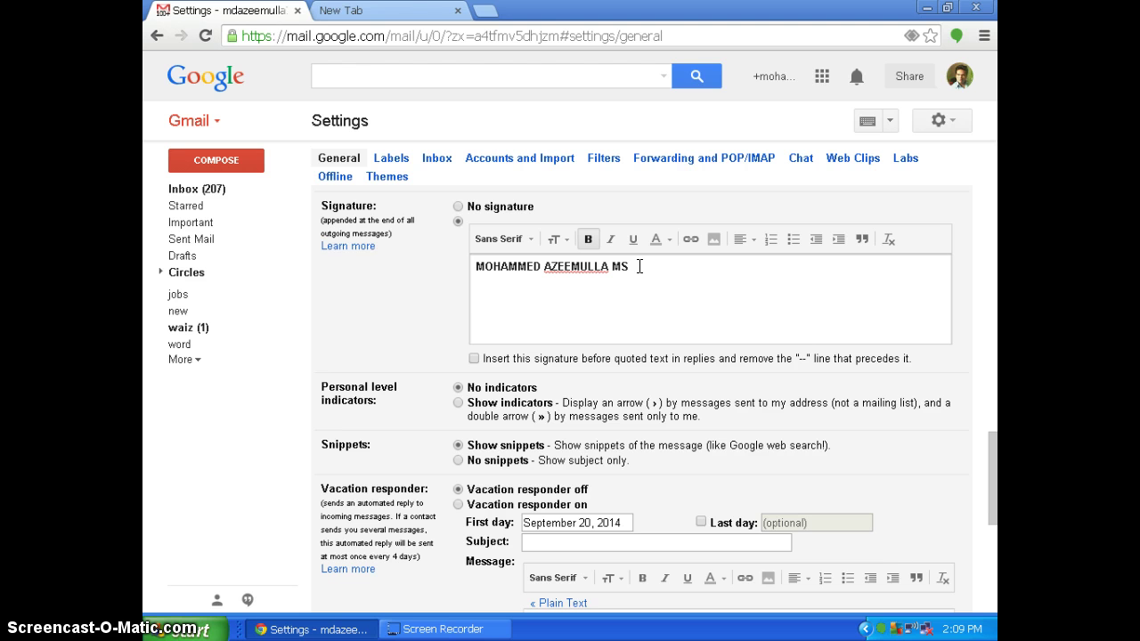
Copy the settings page's web address and paste it into the signature, leaving a blank line below the name.
mouse_move(584, 288)
left_mouse_down()
mouse_move(490, 293)
mouse_move(687, 293)
mouse_move(519, 308)
mouse_move(567, 313)
left_mouse_up()
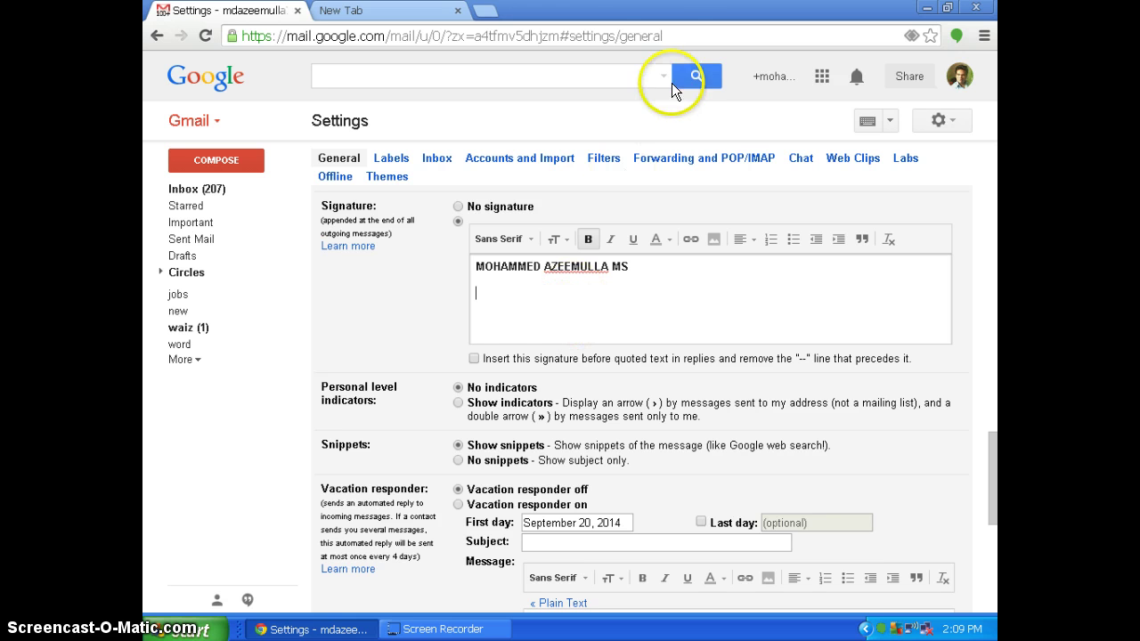
left_click_drag(675, 37, 199, 59)
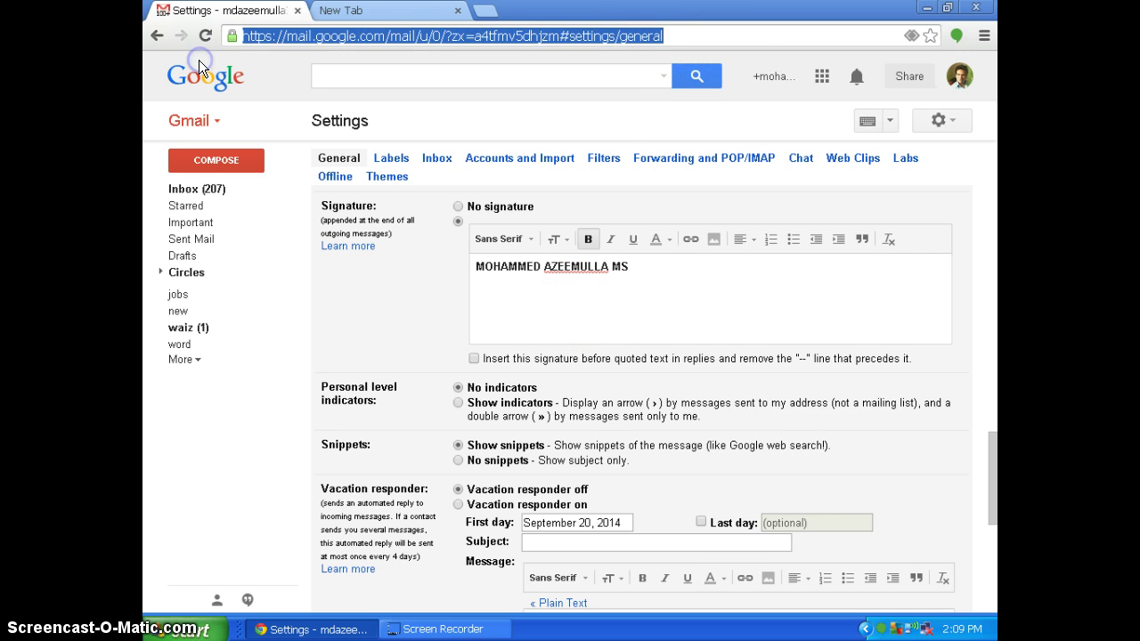
key("ctrl+c")
left_click(508, 292)
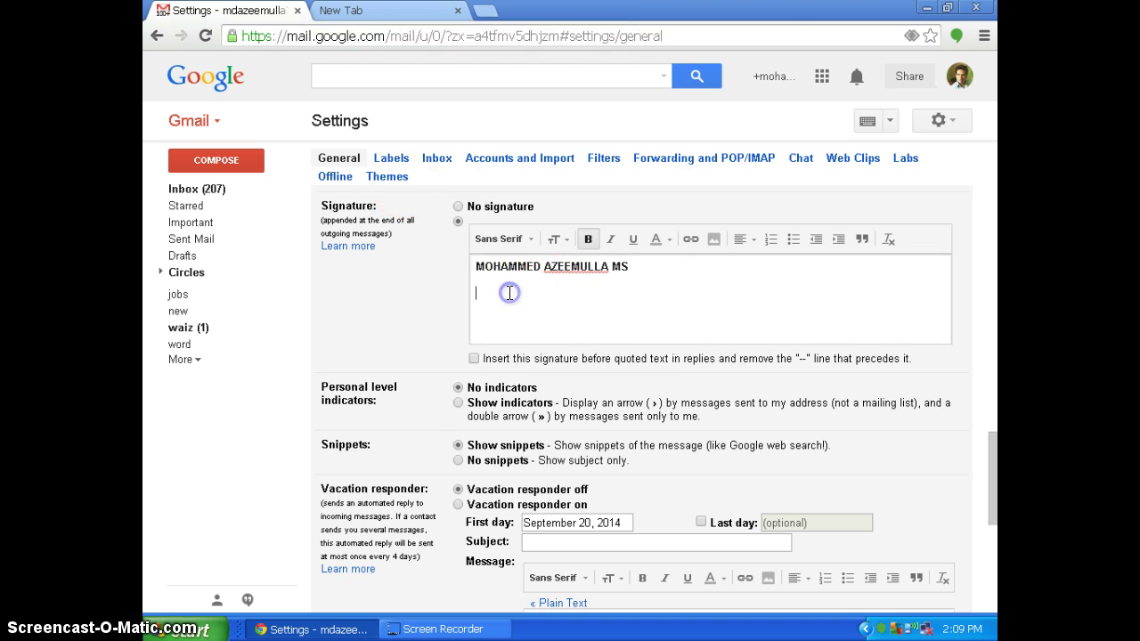
key("ctrl+v")
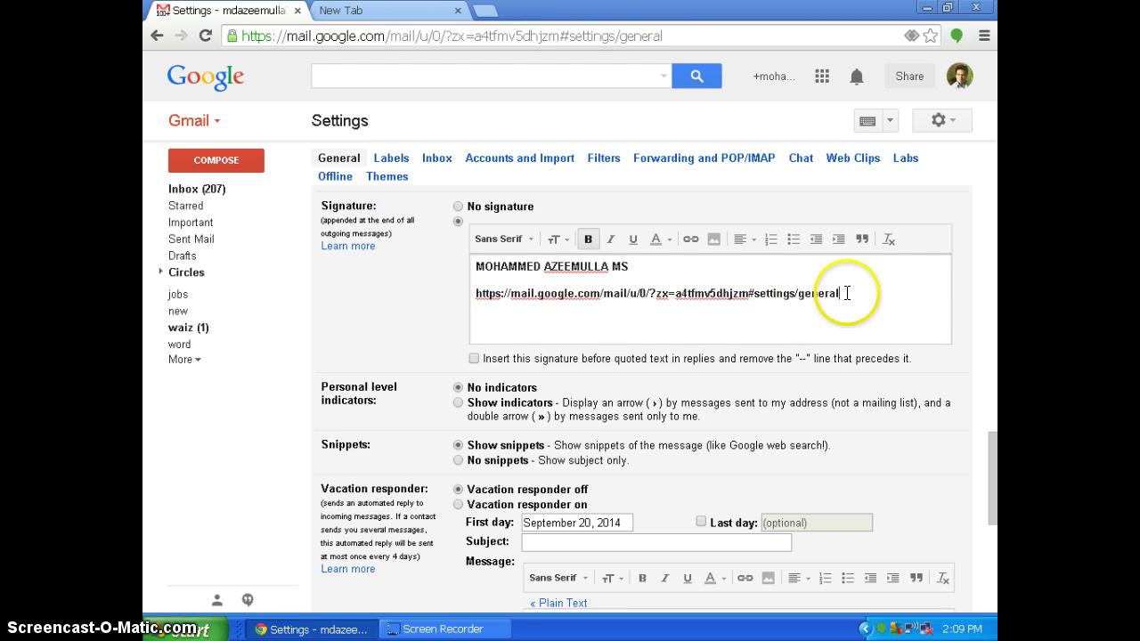
Turn the pasted web address in the signature into a clickable link.
left_click(772, 299)
left_click_drag(772, 300, 427, 314)
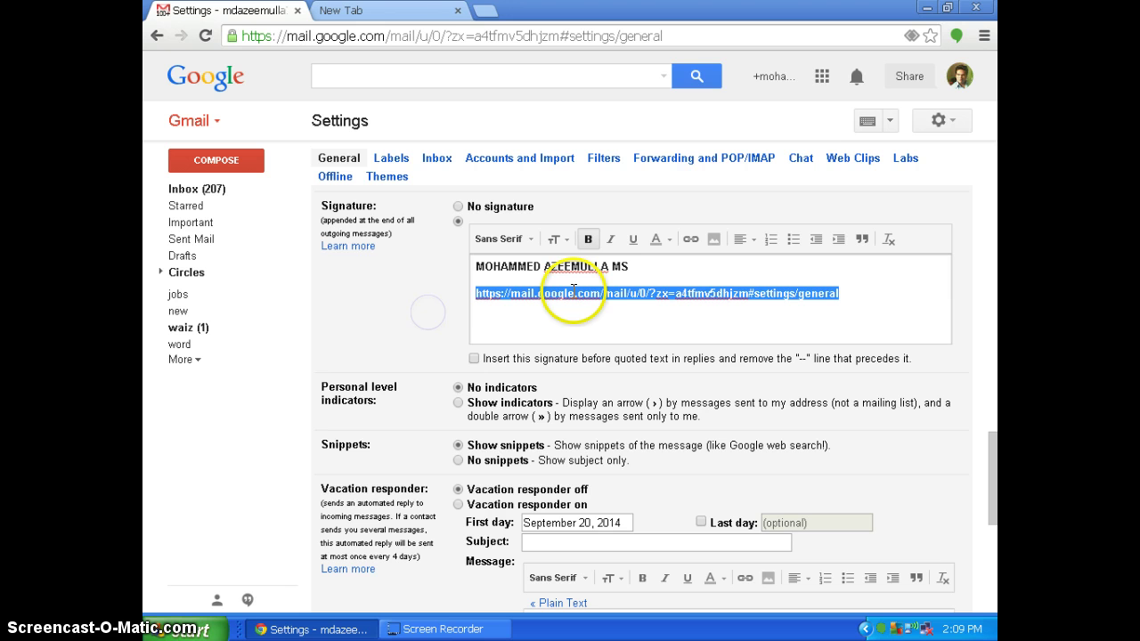
left_click(690, 239)
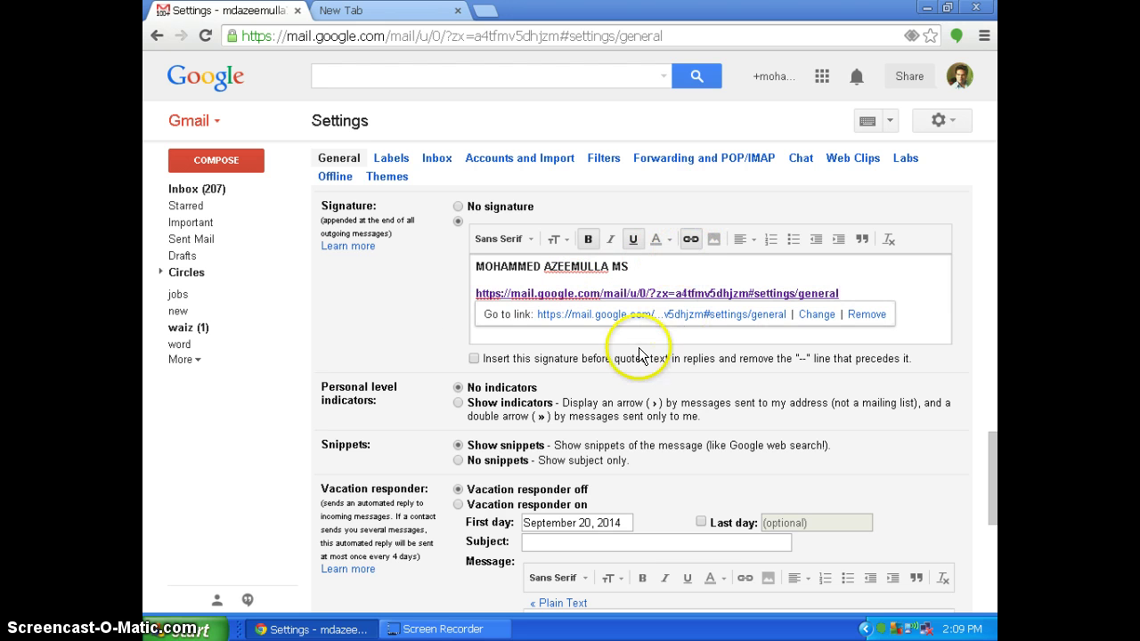
left_click(740, 268)
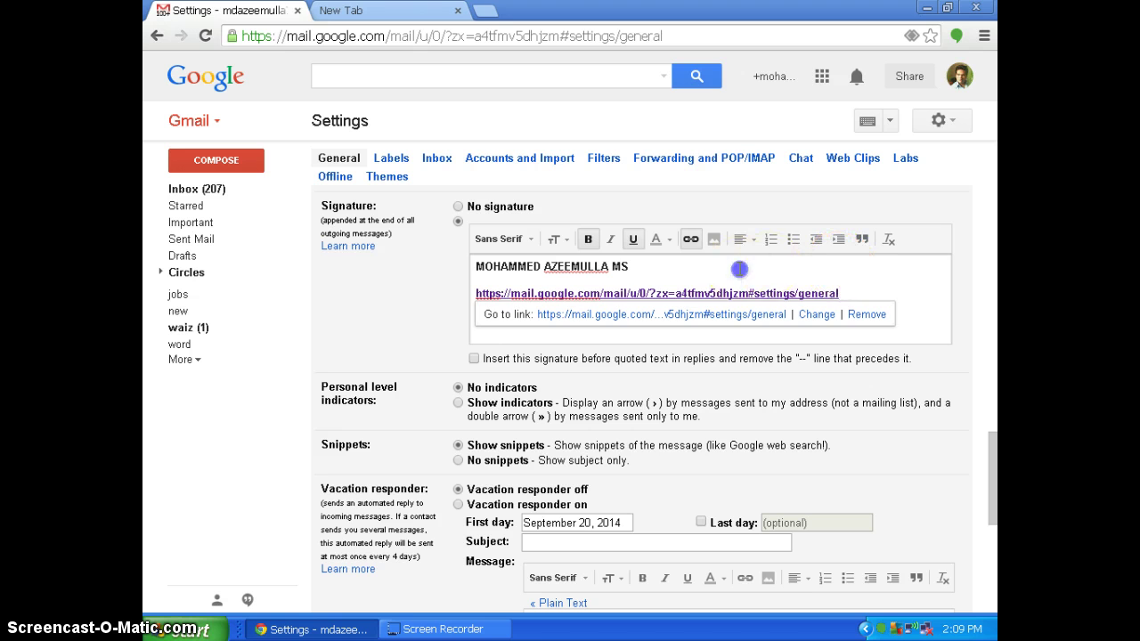
left_click(633, 294)
left_click(663, 264)
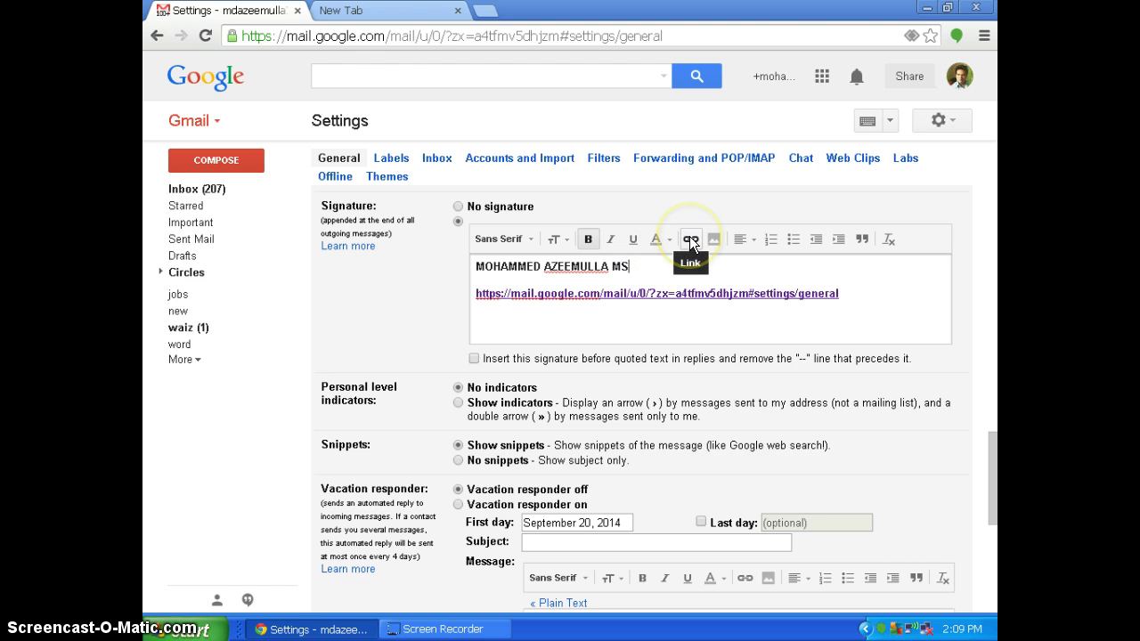
left_click(849, 293)
left_click(715, 240)
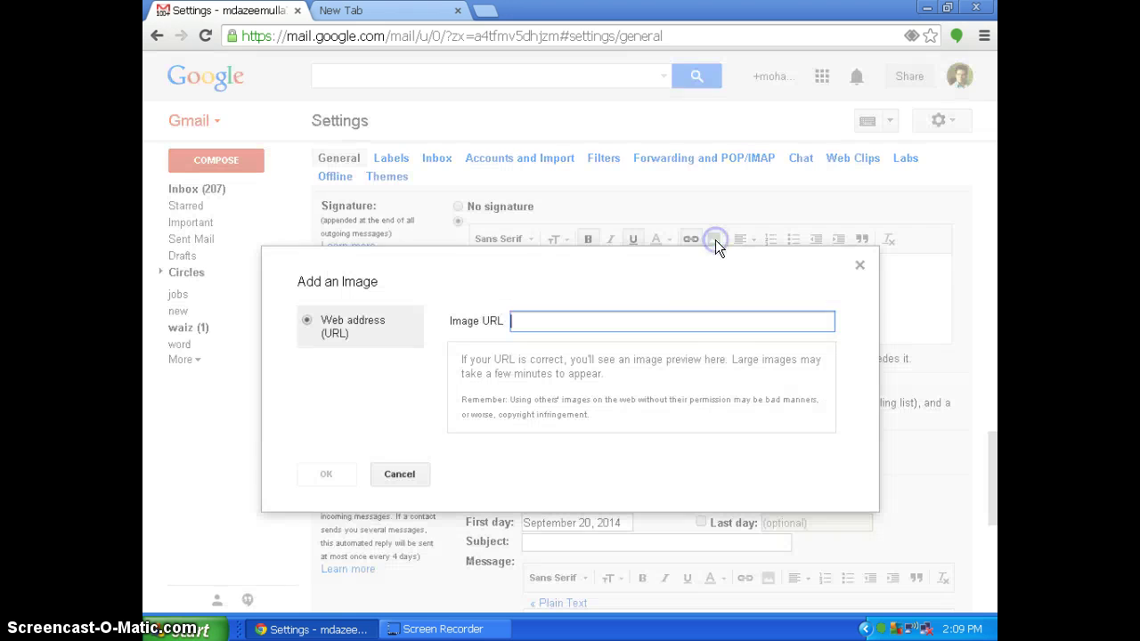
left_click(367, 351)
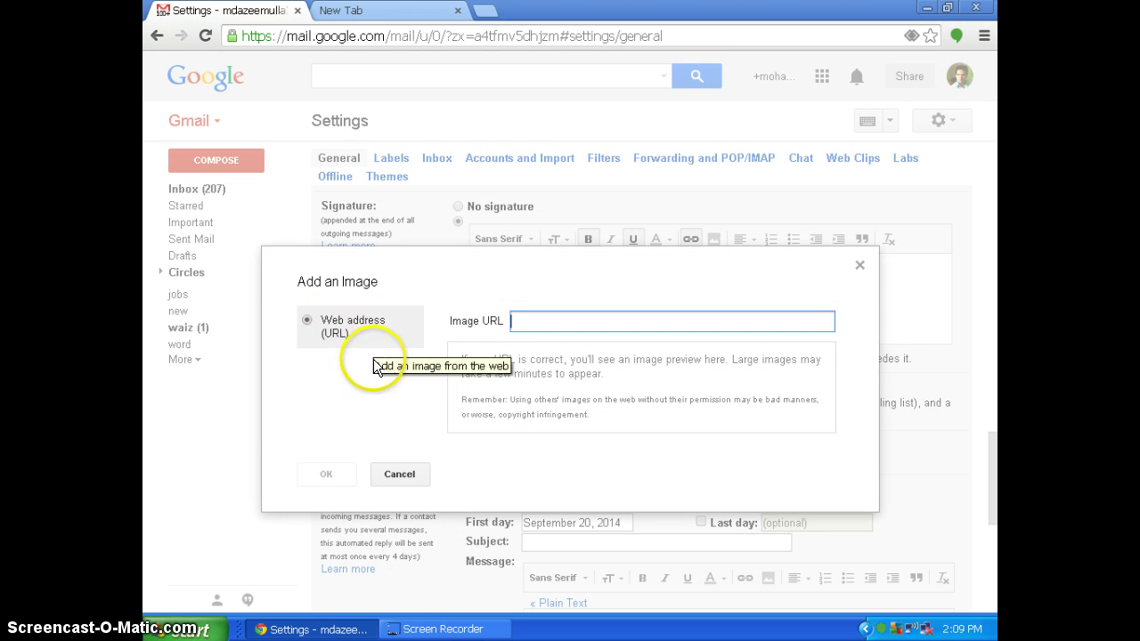
left_click(343, 351)
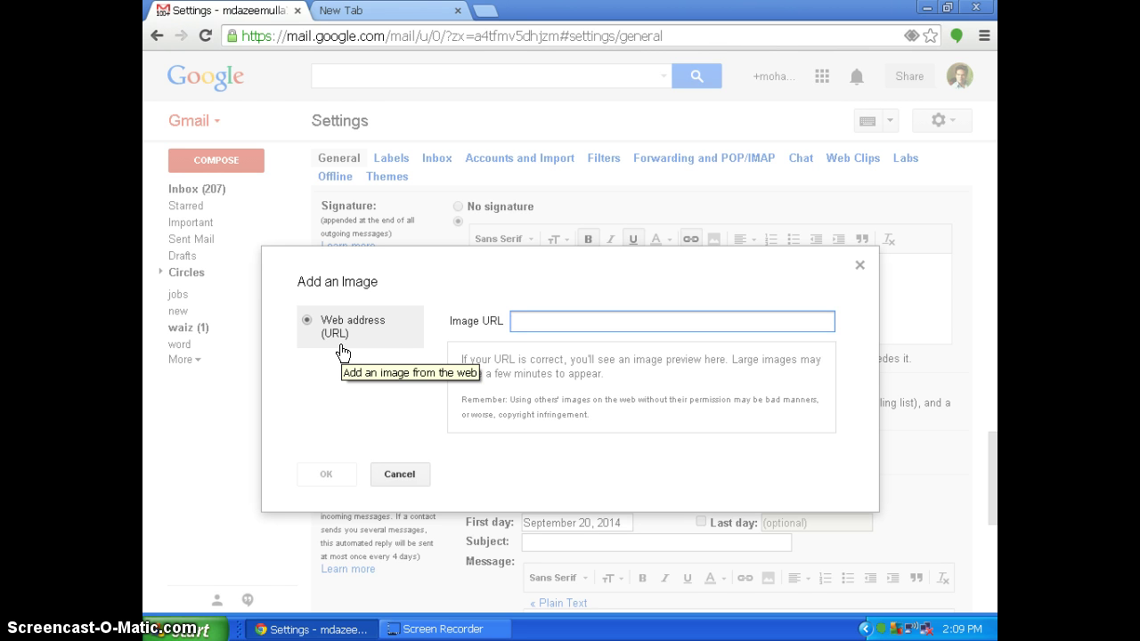
left_click(399, 475)
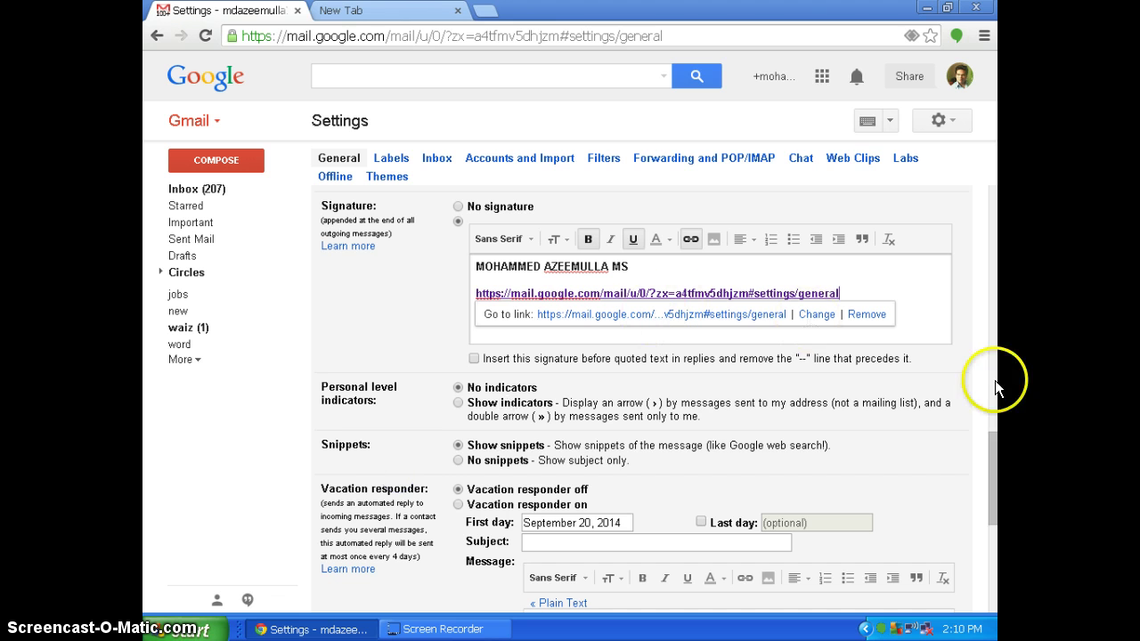
Save the changed signature settings.
left_click(995, 488)
left_click_drag(995, 488, 993, 579)
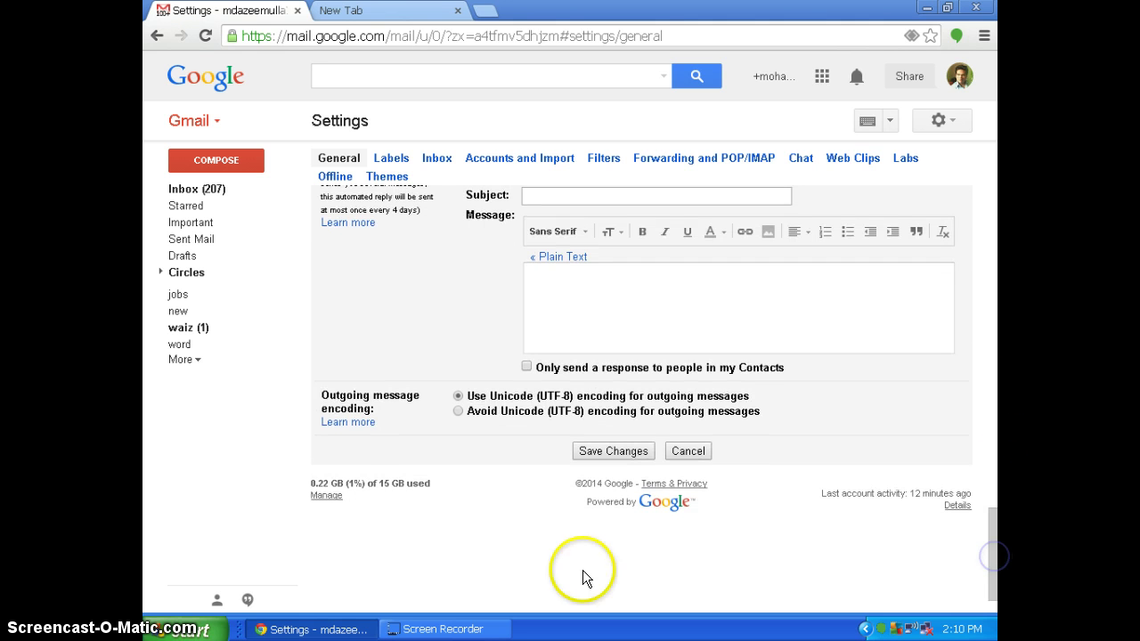
left_click(612, 452)
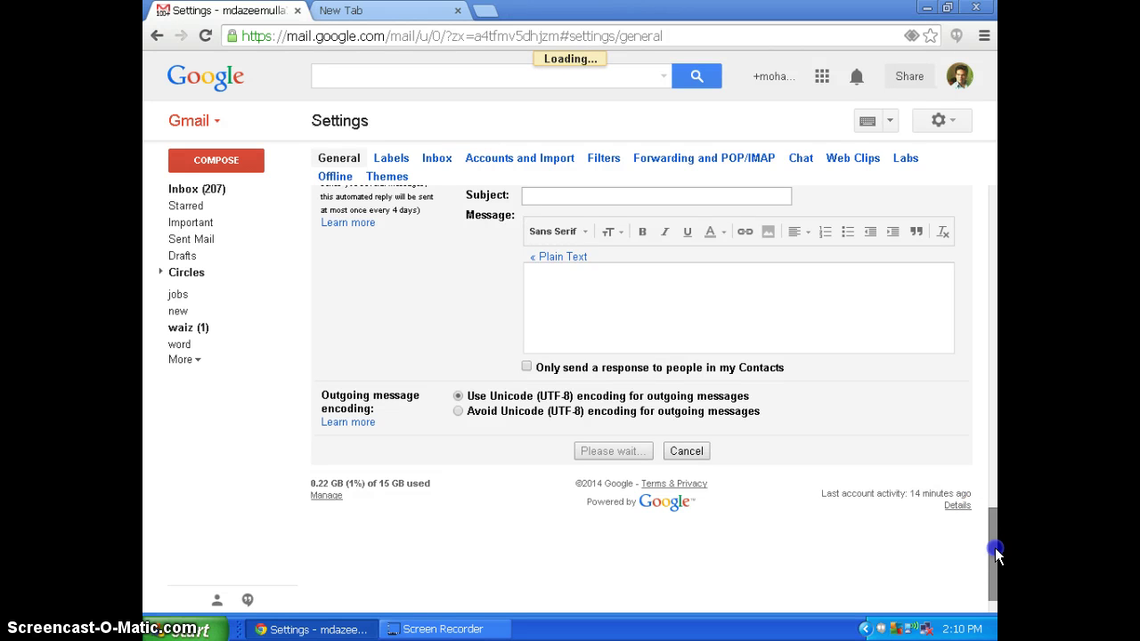
Start composing a new message from the inbox to check the saved signature.
left_click(995, 446)
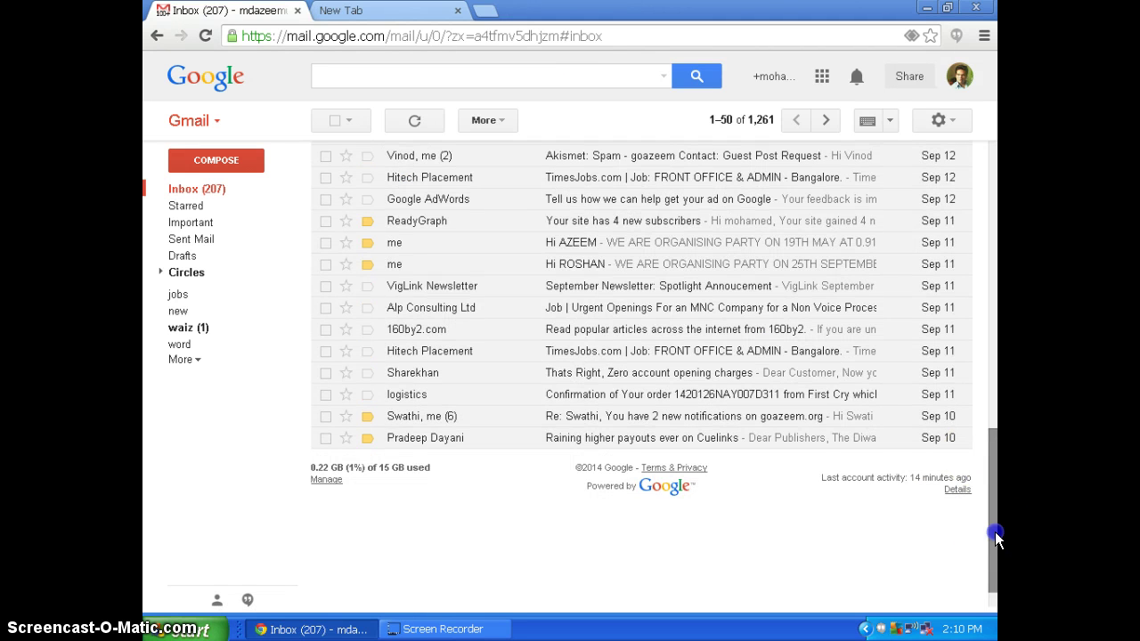
left_click(995, 222)
left_click(995, 223)
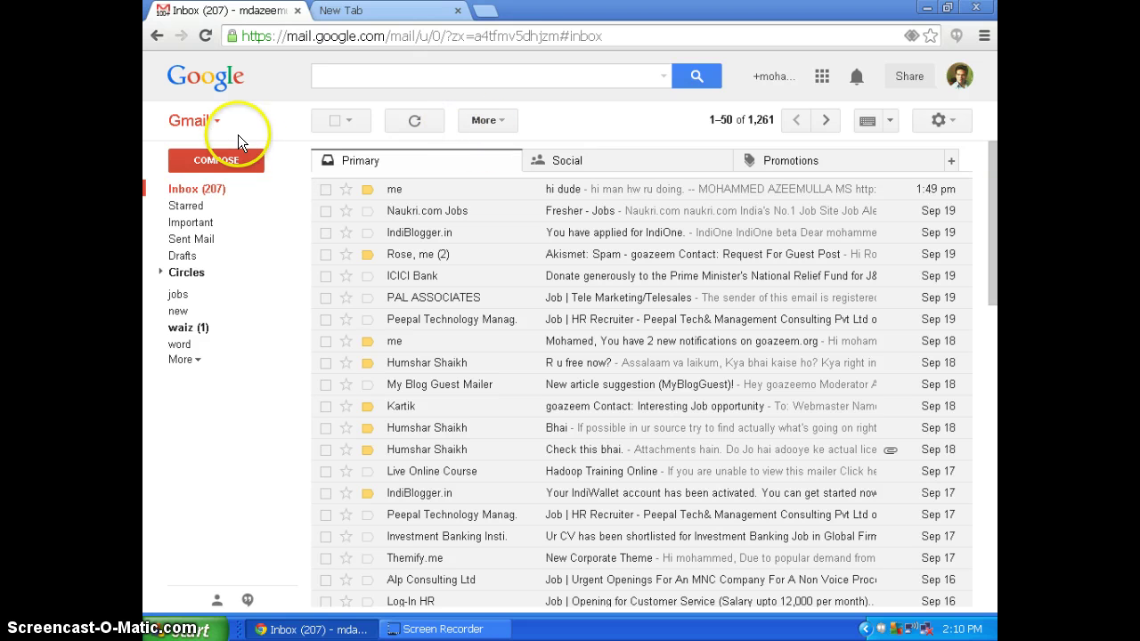
left_click(211, 162)
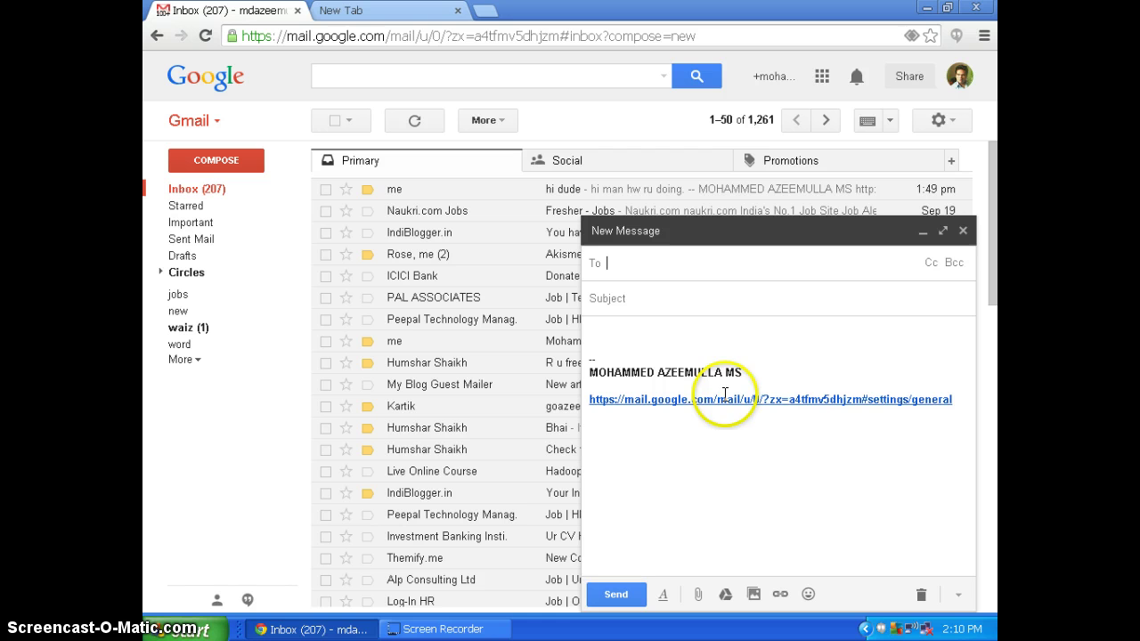
left_click(610, 330)
type("JD")
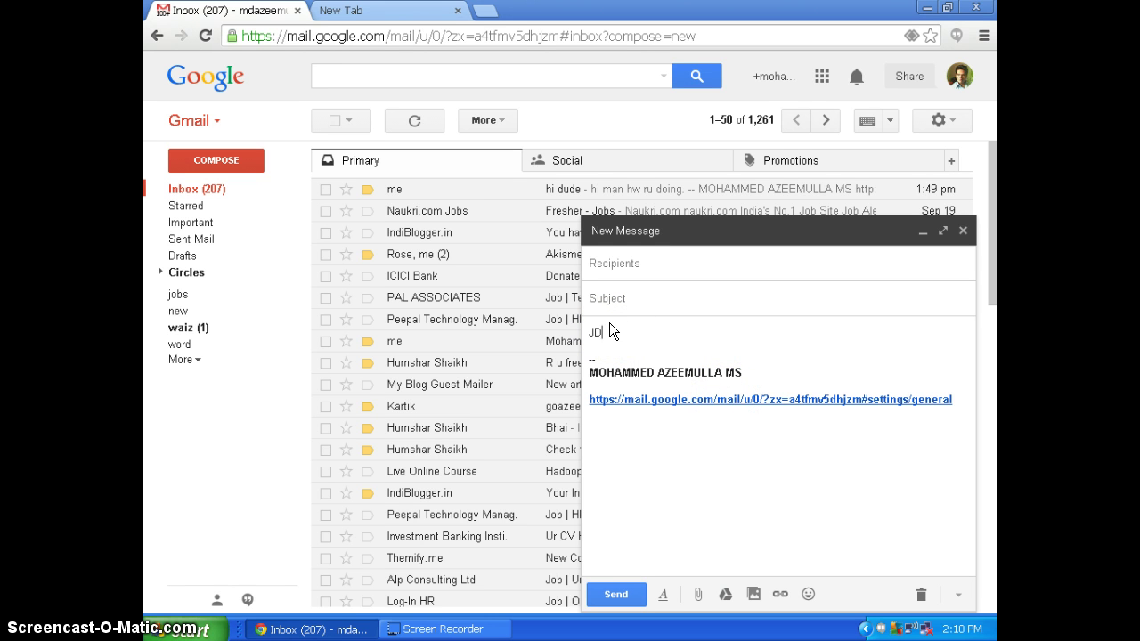
type("SHK")
left_click(653, 292)
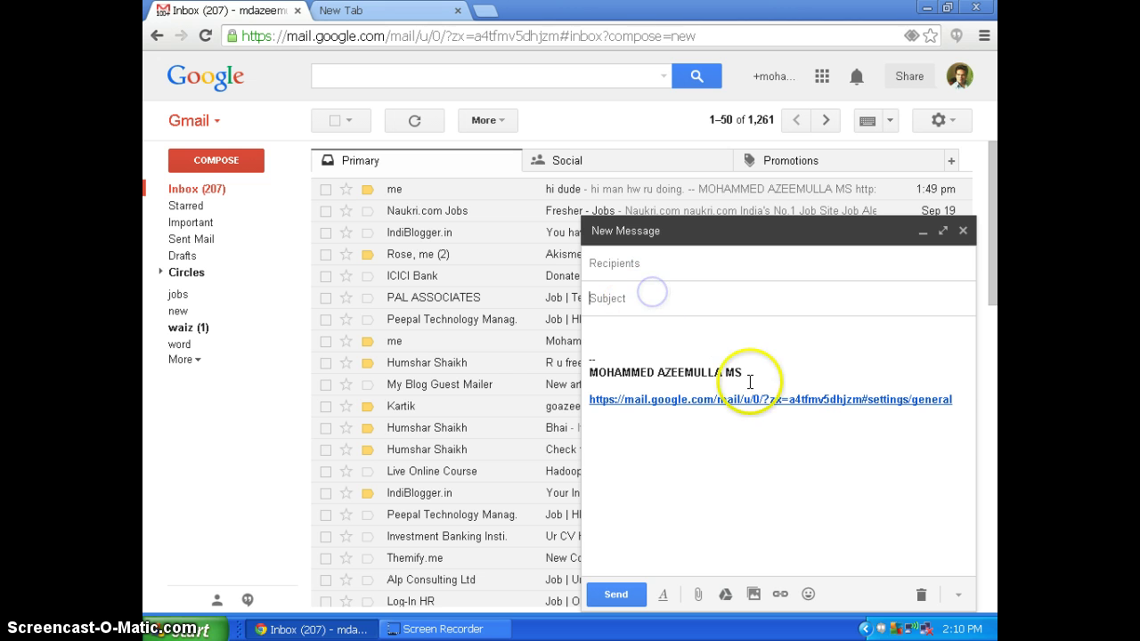
Upload the goazeem picture from the Desktop and insert it inline on a new line below the signature link.
left_click(958, 403)
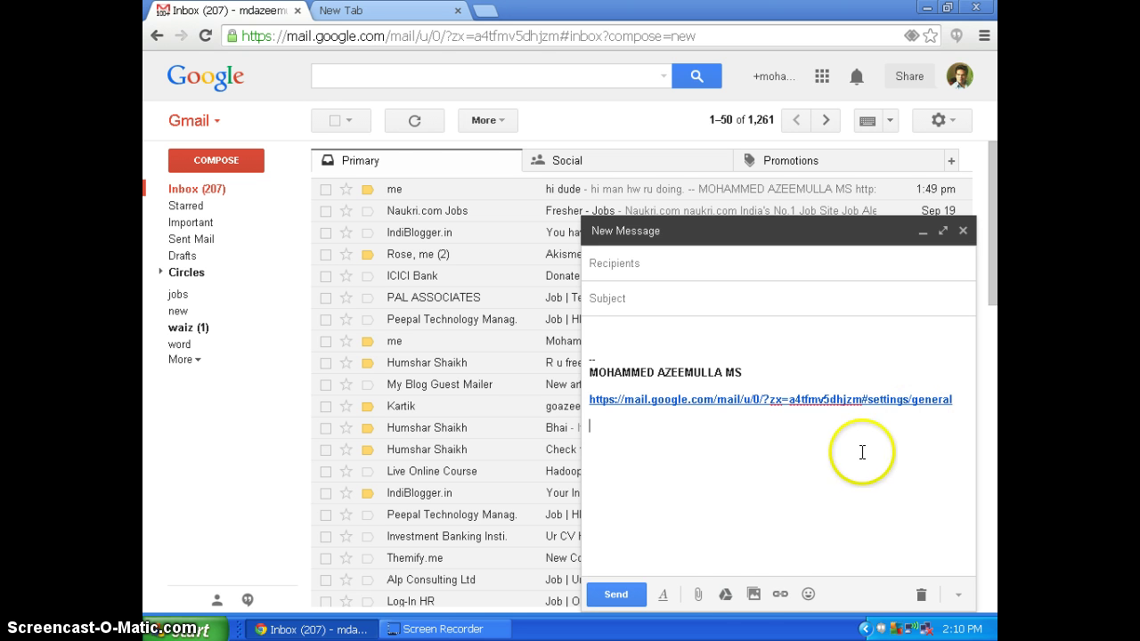
left_click(753, 594)
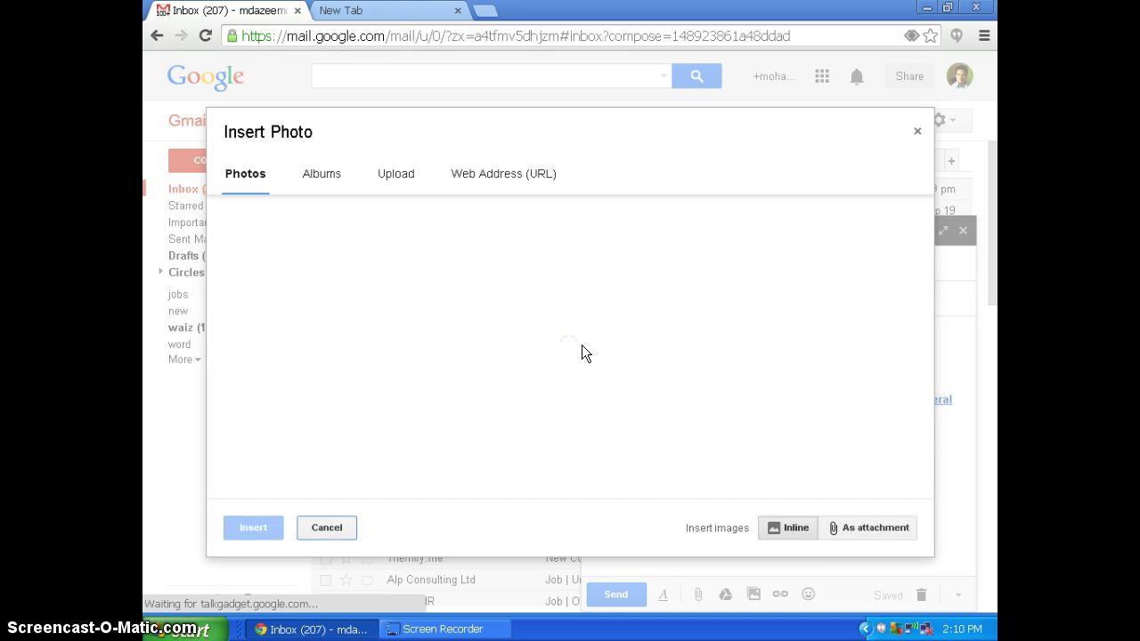
left_click(396, 173)
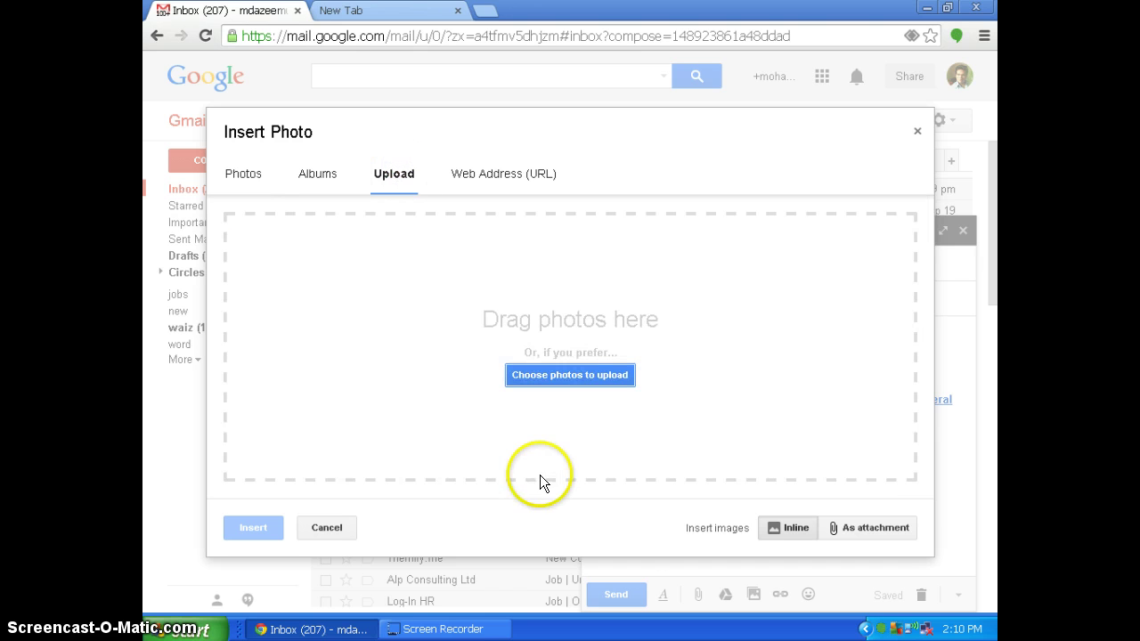
left_click(552, 368)
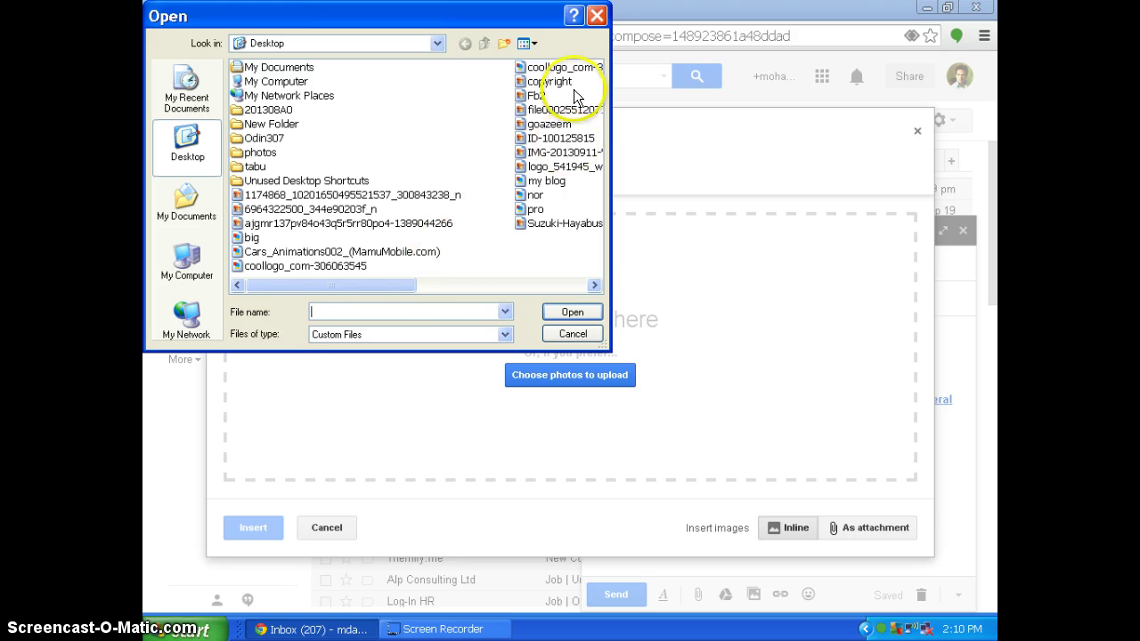
left_click(537, 130)
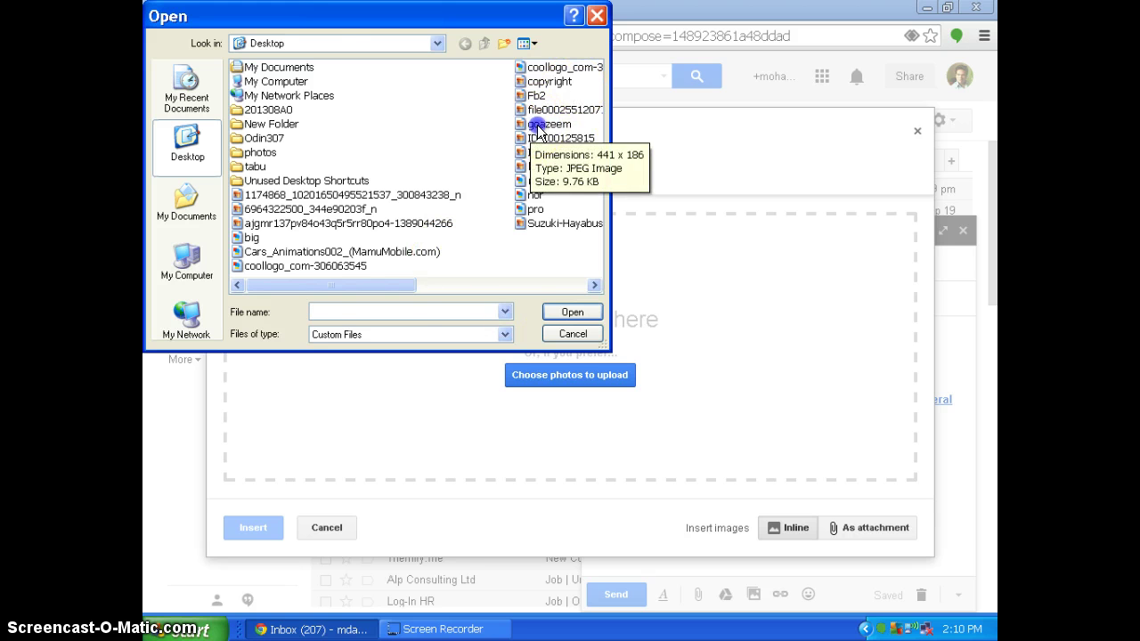
left_click(573, 312)
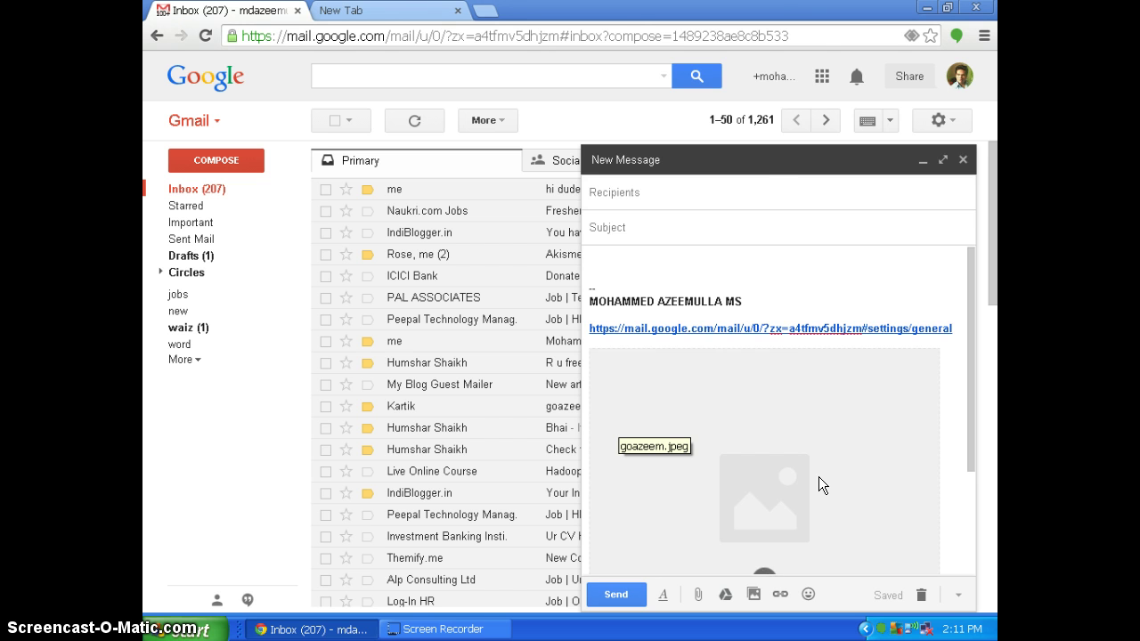
left_click(920, 492)
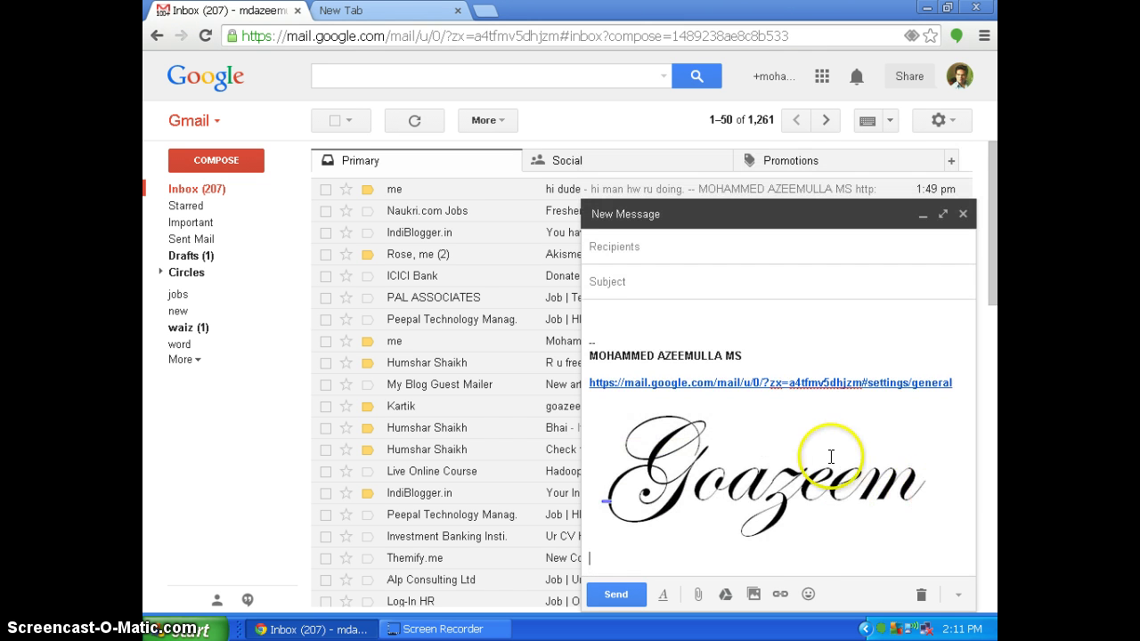
Link the inserted Goazeem picture to the current page's web address, copied from the browser.
left_click(822, 455)
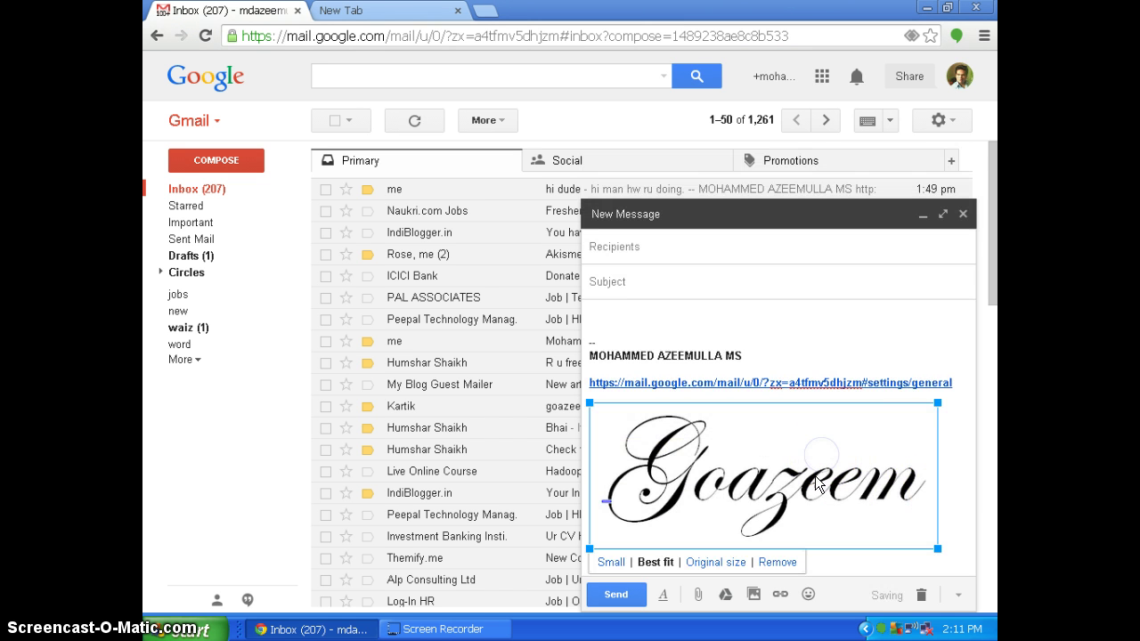
left_click(945, 468)
left_click_drag(942, 473, 666, 436)
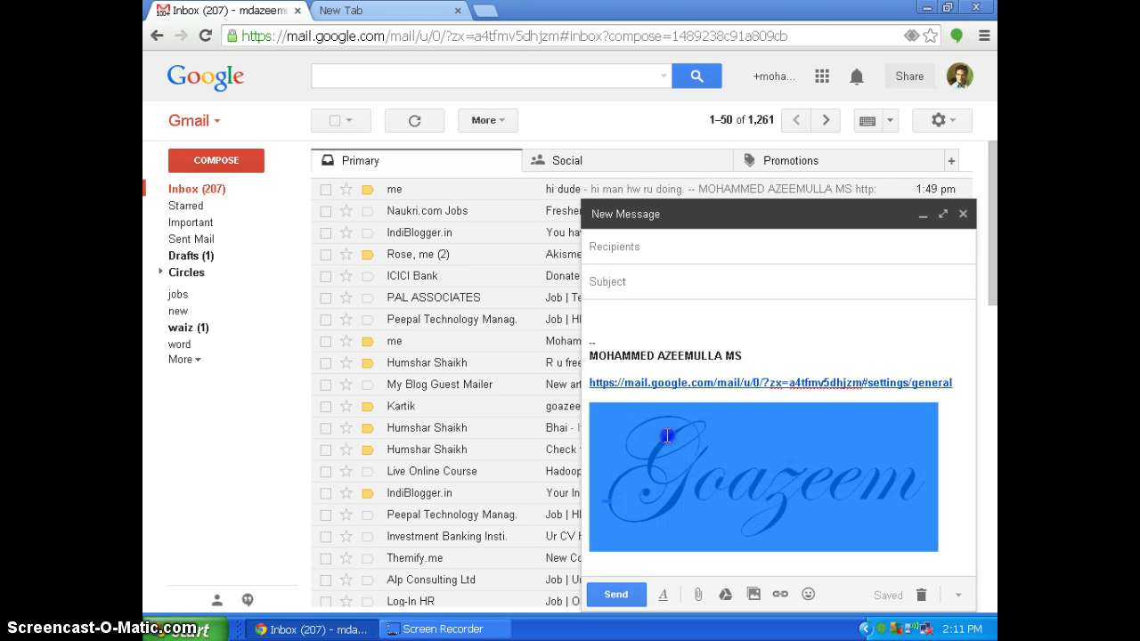
left_click(664, 436)
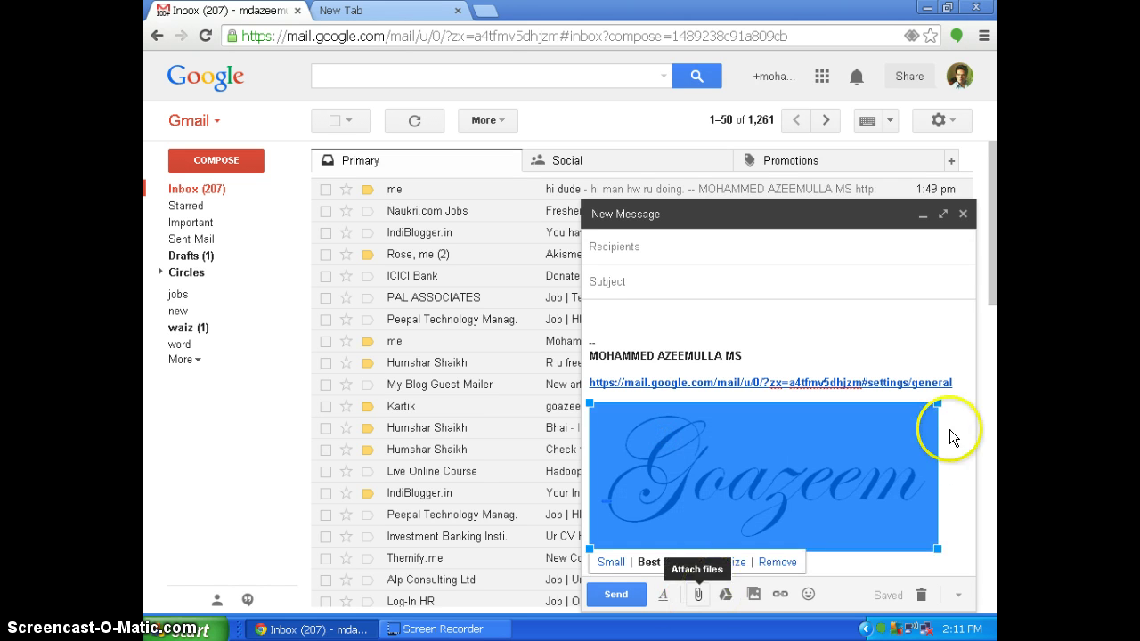
left_click(946, 457)
left_click_drag(909, 458, 639, 432)
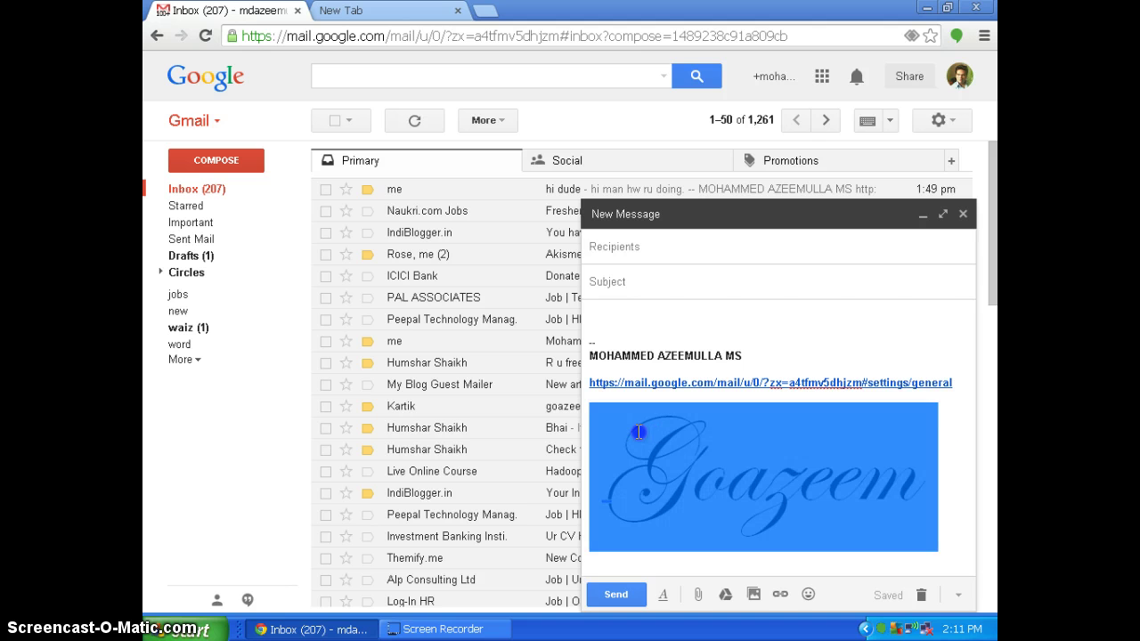
left_click(639, 432)
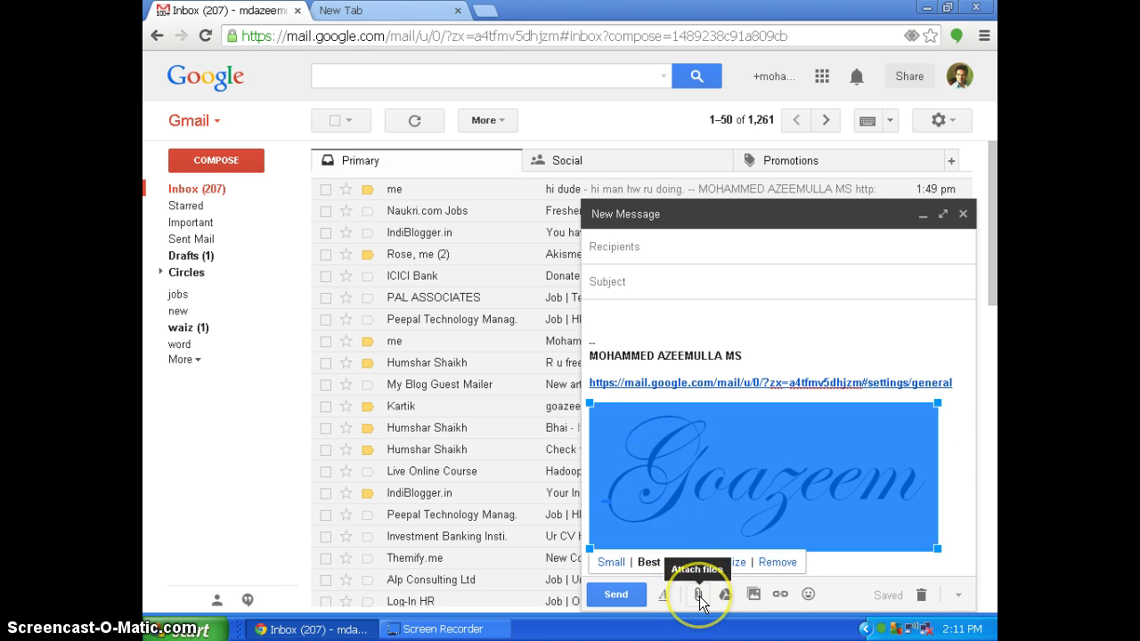
left_click(781, 597)
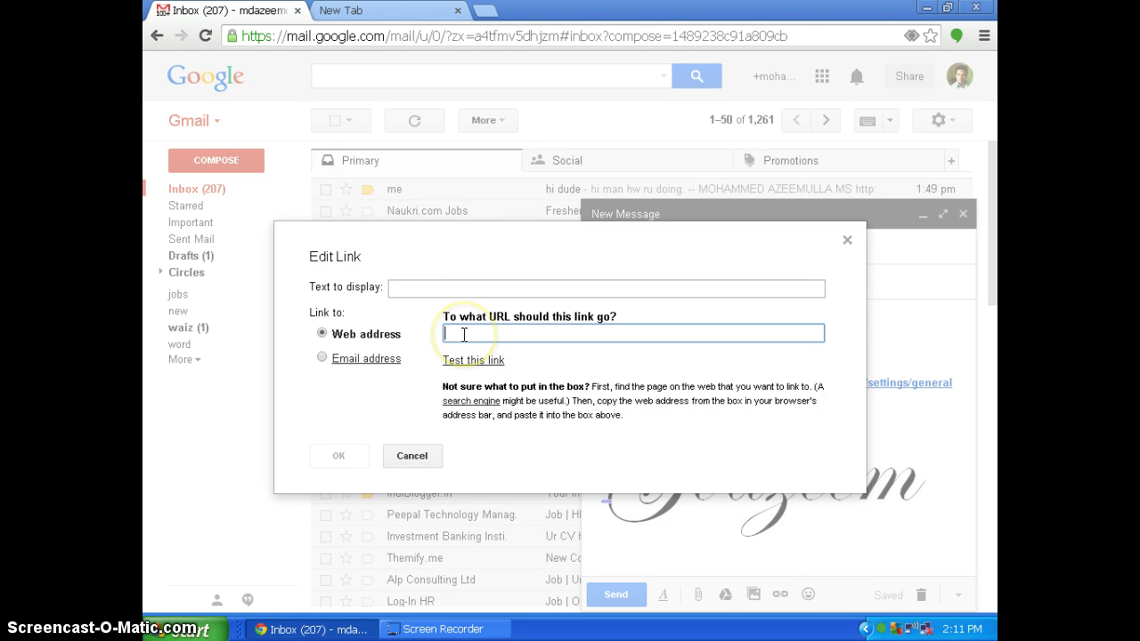
left_click_drag(789, 35, 222, 10)
key("ctrl+c")
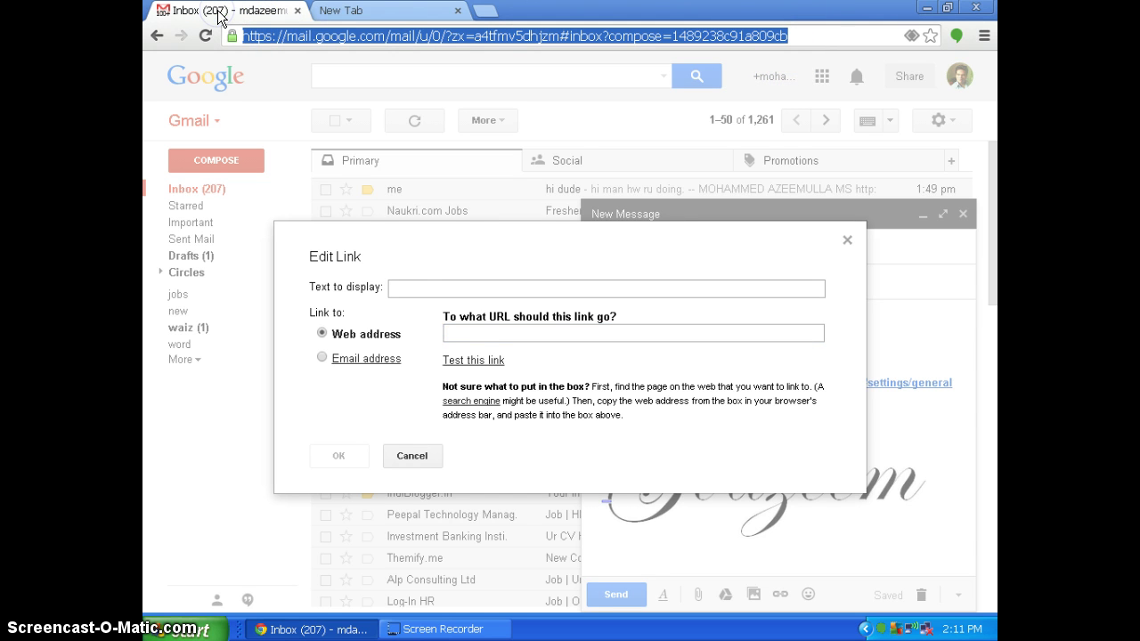
left_click(472, 331)
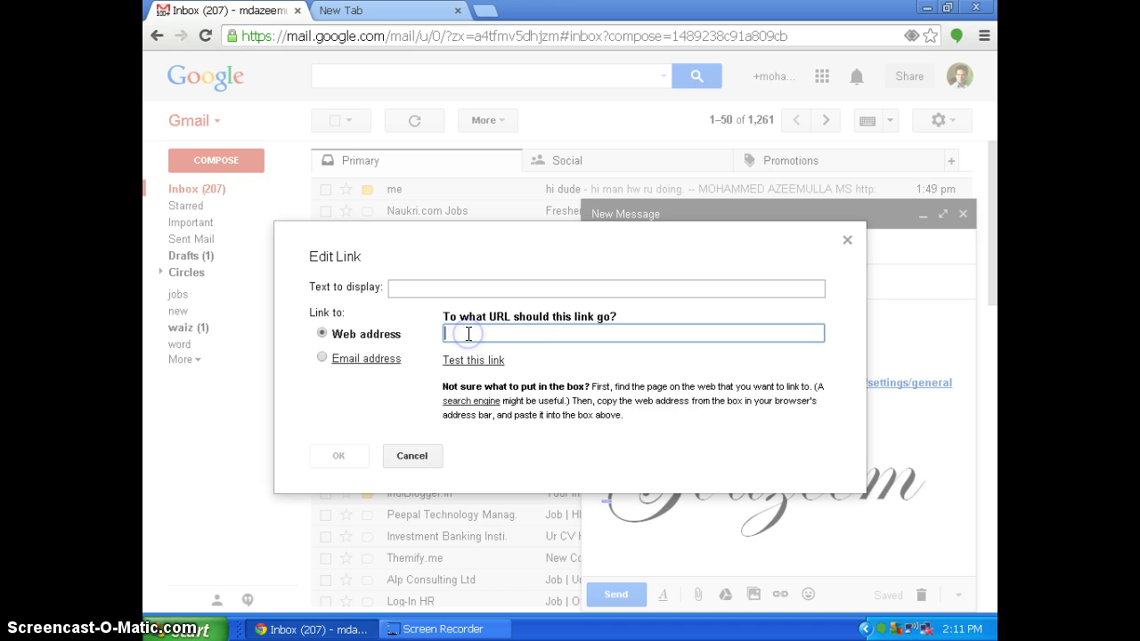
key("ctrl+v")
left_click(498, 333)
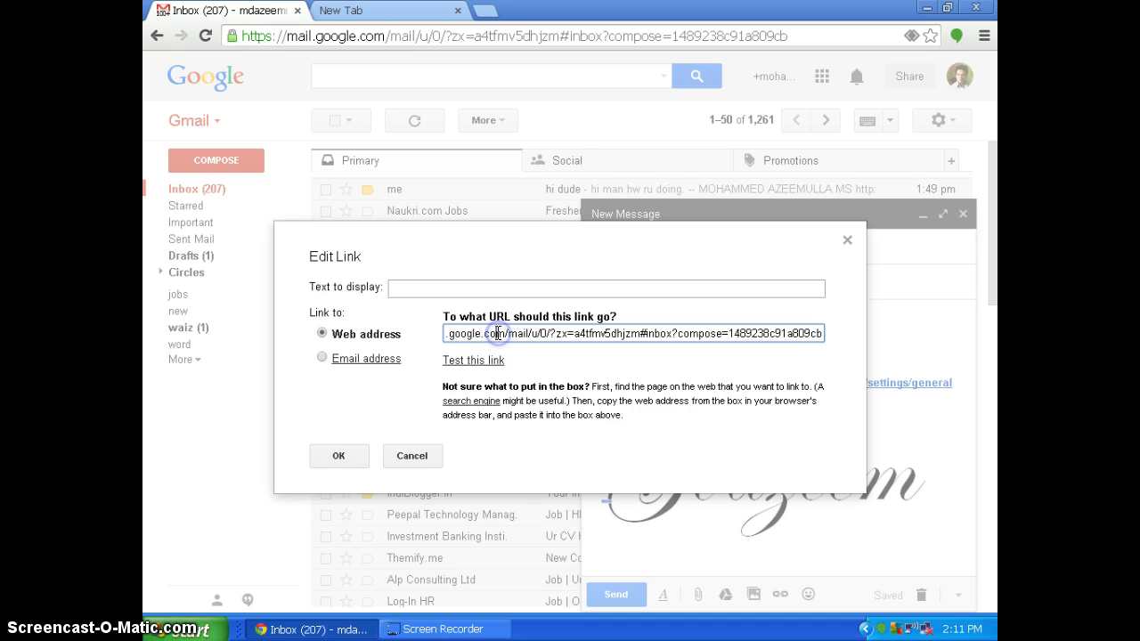
left_click(456, 382)
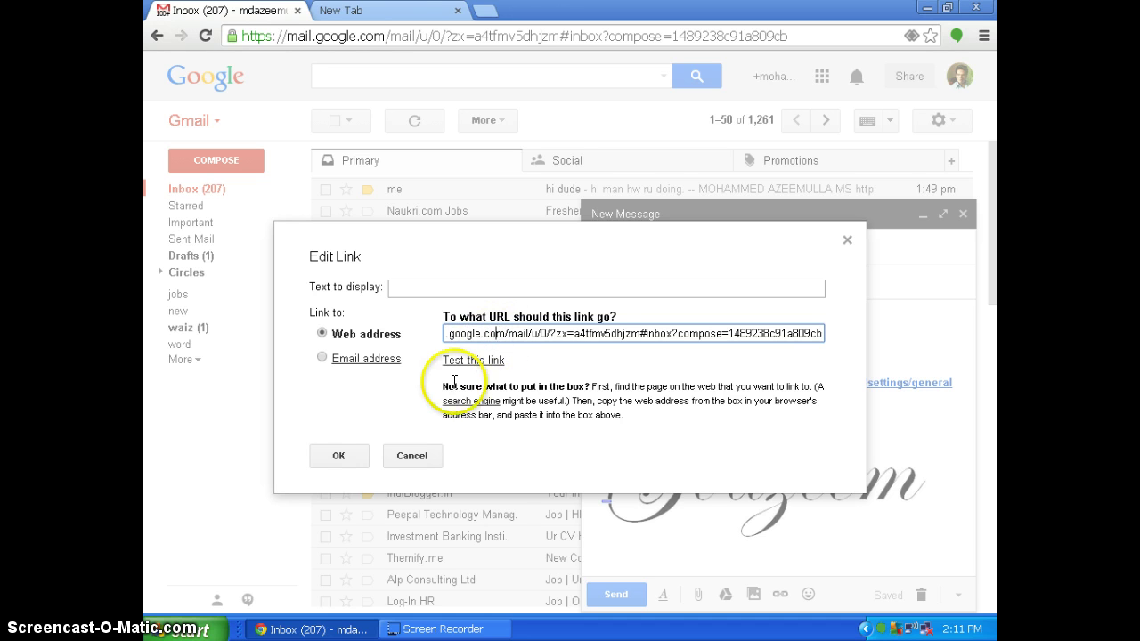
left_click(323, 458)
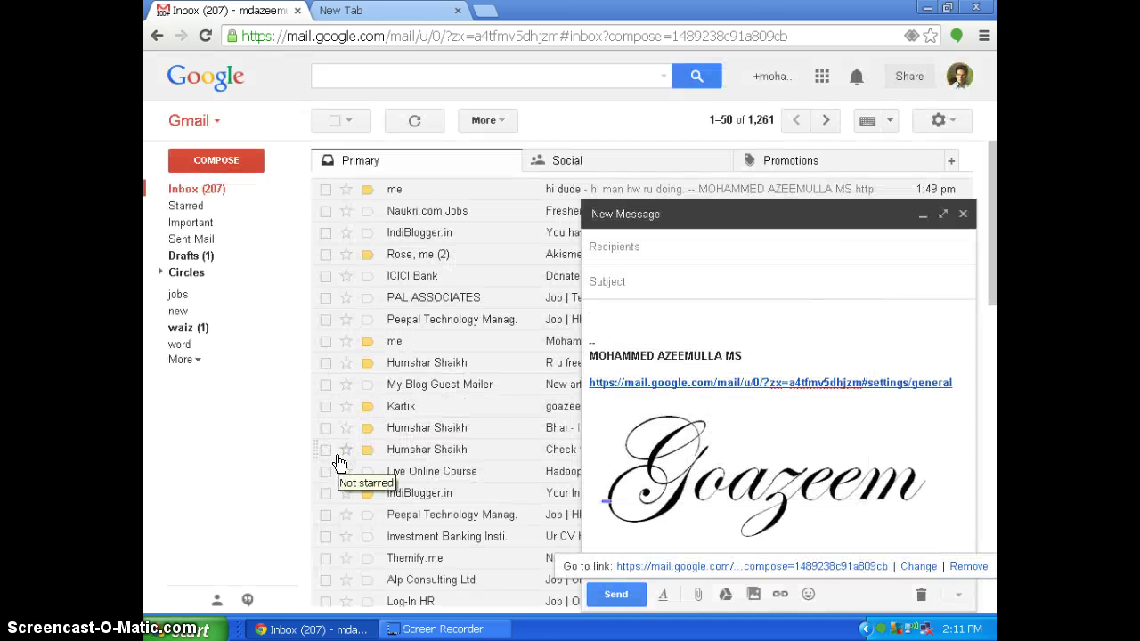
left_click(769, 555)
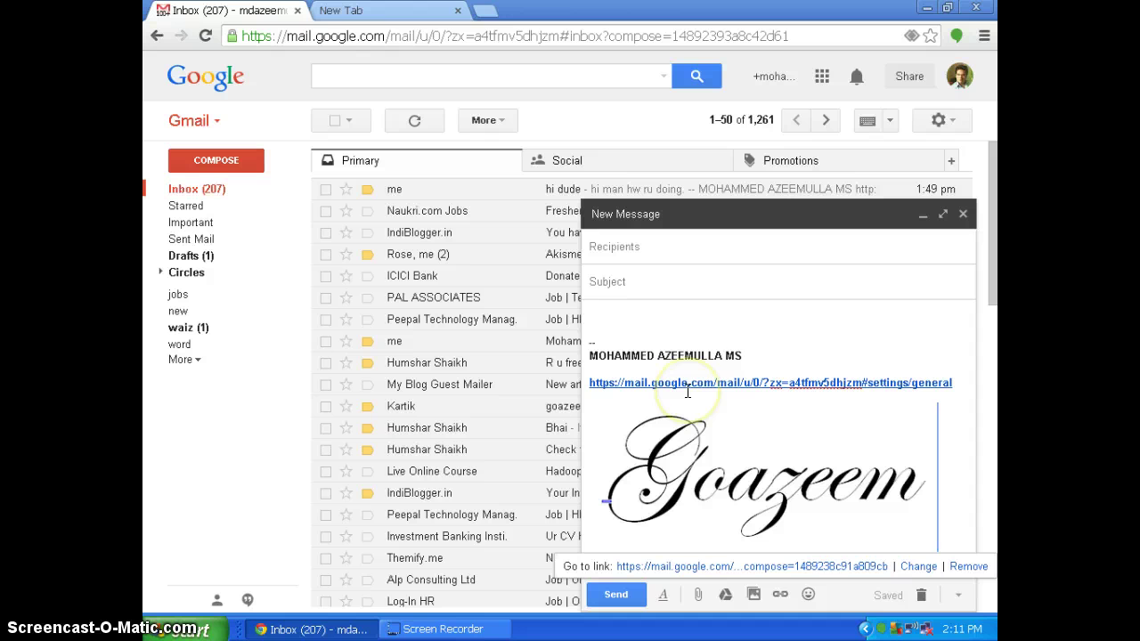
Address the message to the account owner's own Gmail contact, enter HI as subject and body, and send it.
left_click(660, 282)
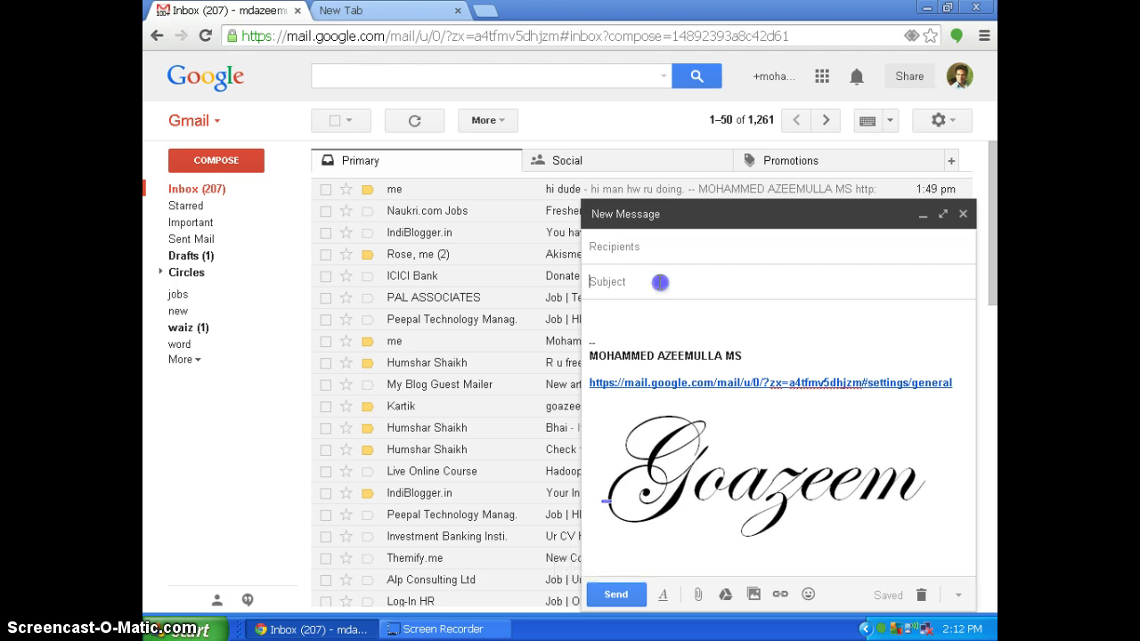
left_click(636, 247)
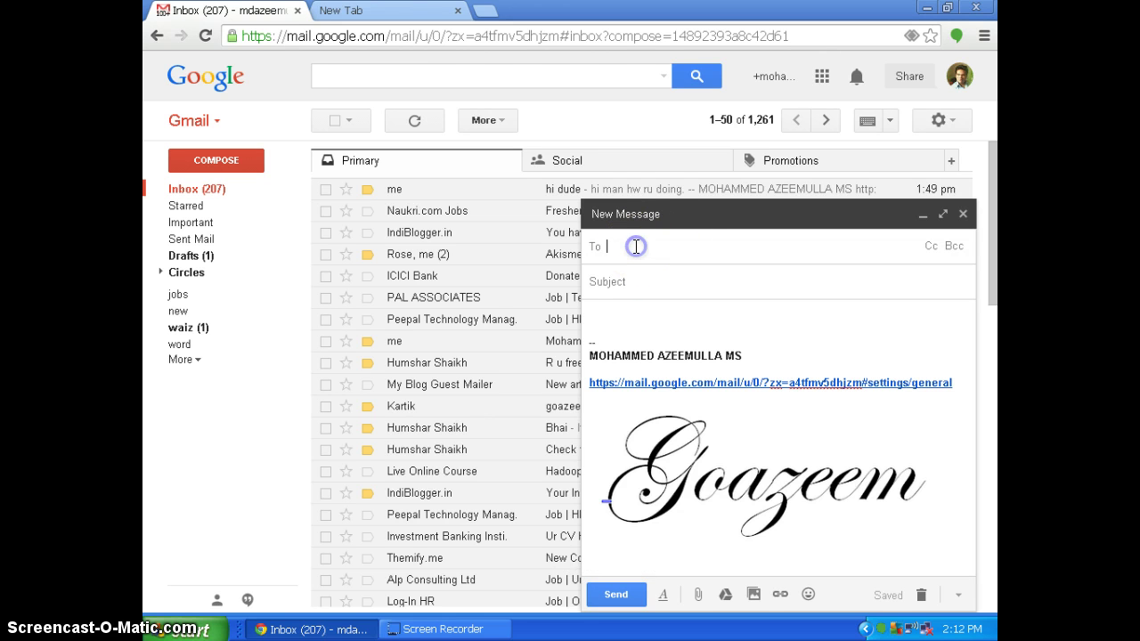
type("MD")
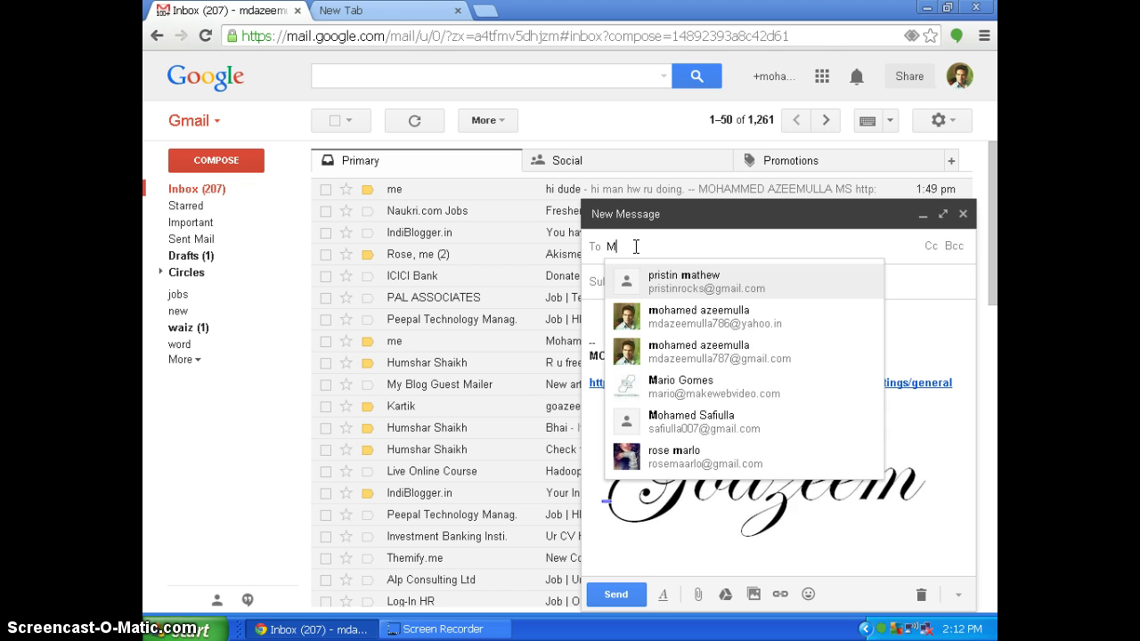
left_click(677, 321)
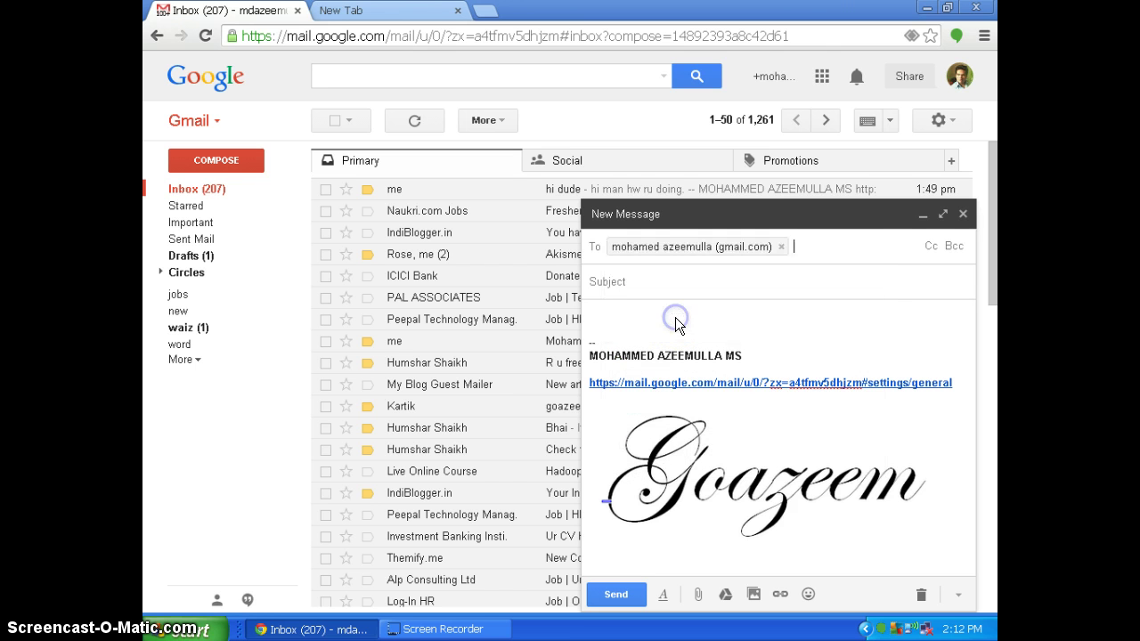
left_click(639, 282)
type("HI")
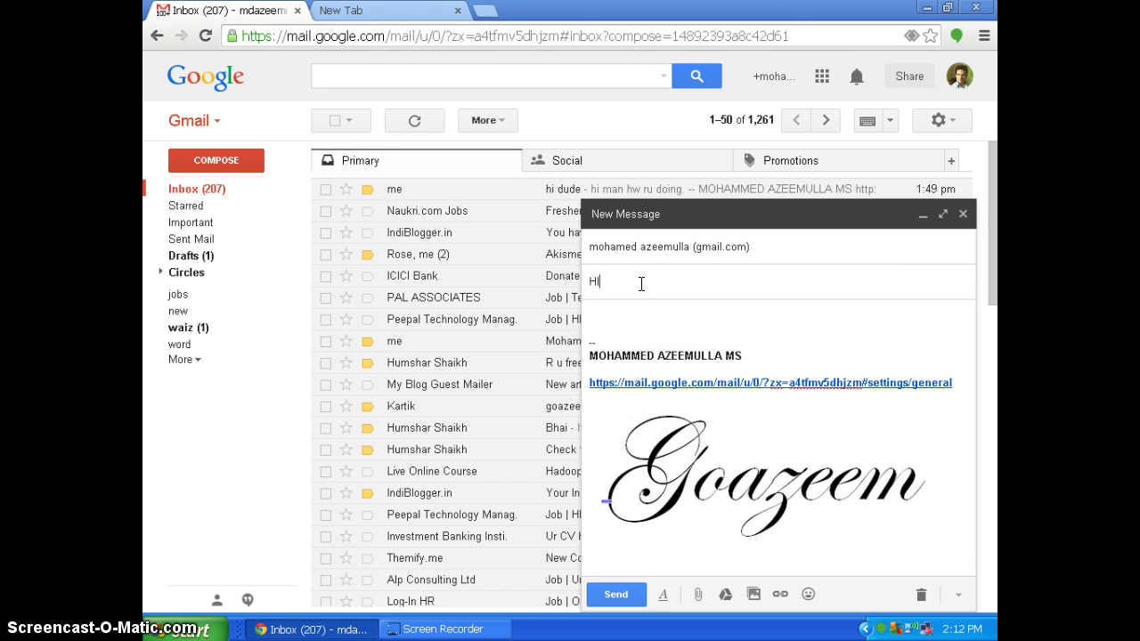
left_click(611, 313)
type("HI")
left_click(623, 595)
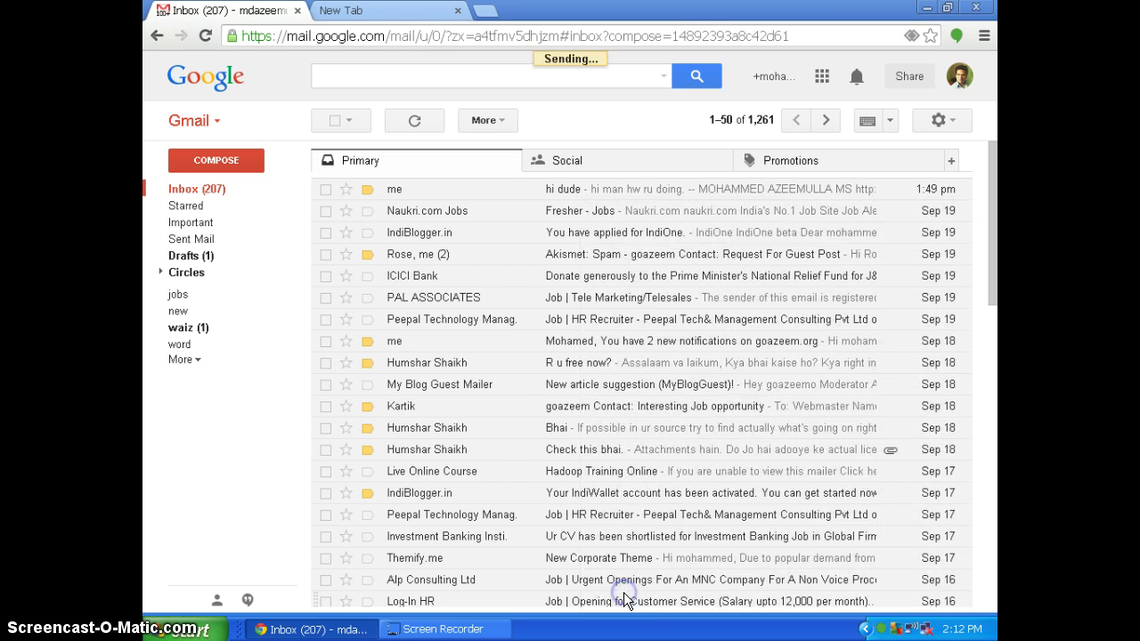
Open the received HI message, expand its trimmed signature content and test the link on the Goazeem picture.
left_click(223, 189)
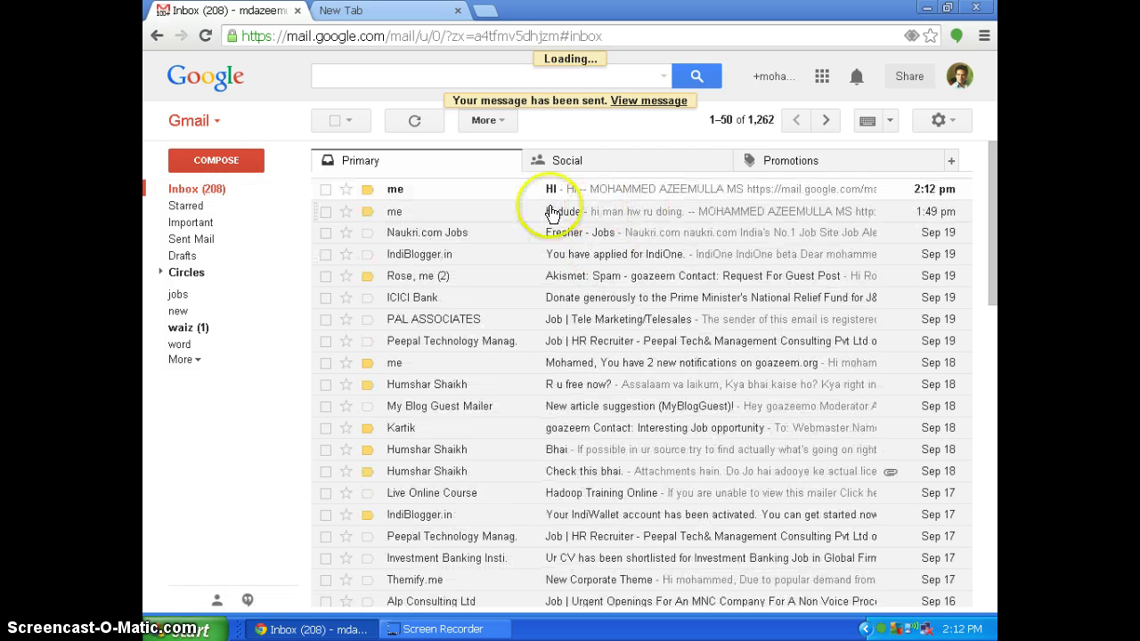
left_click(587, 189)
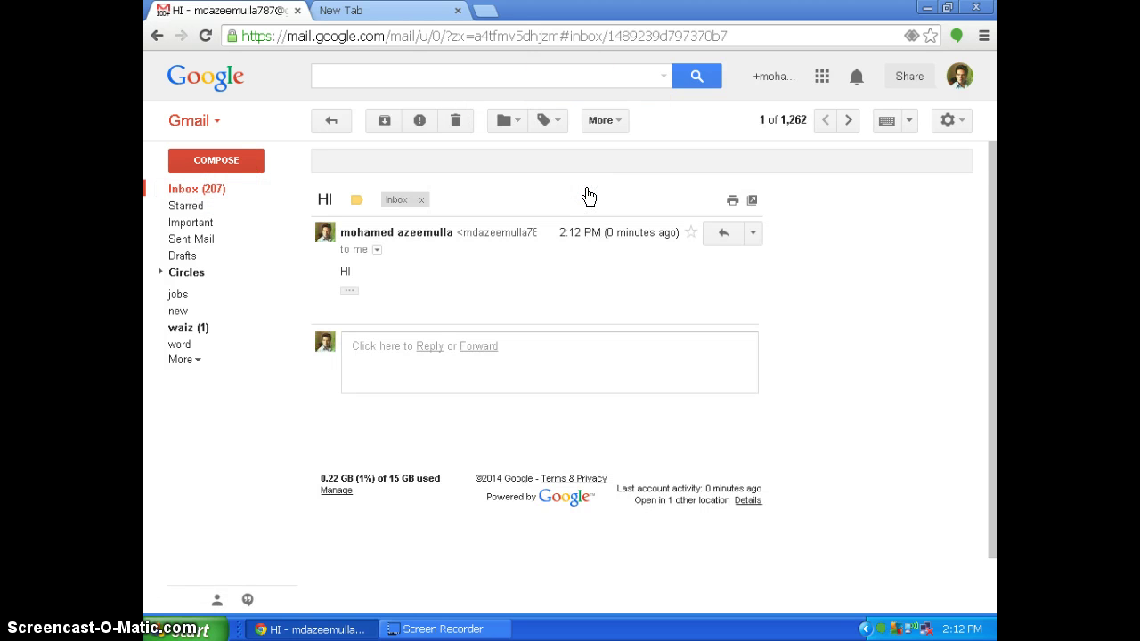
left_click(347, 294)
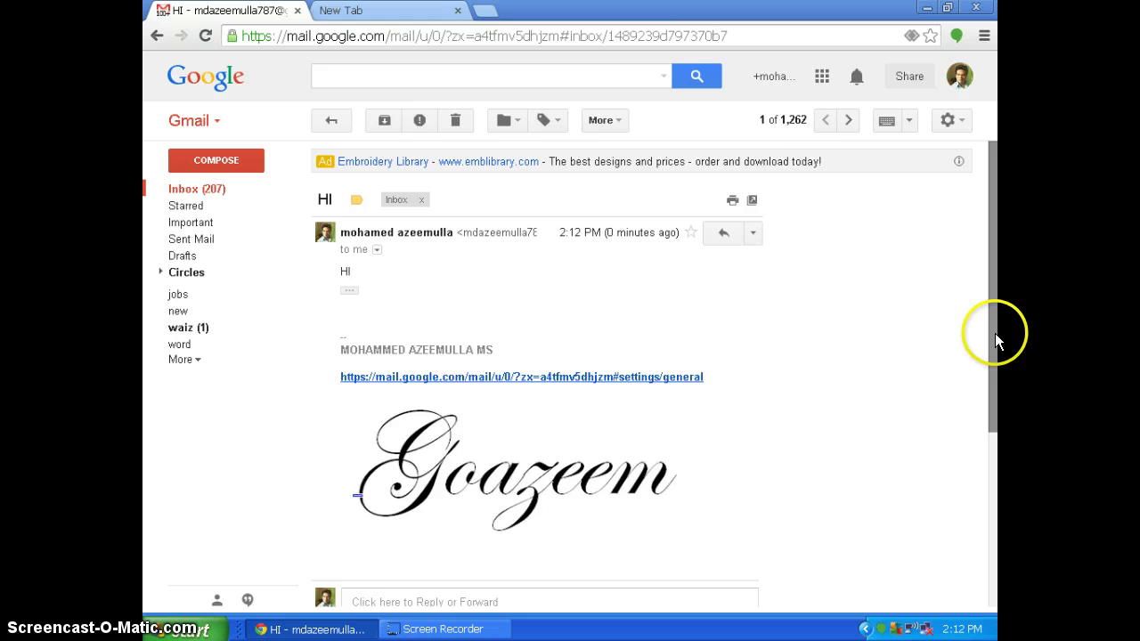
left_click_drag(995, 334, 995, 379)
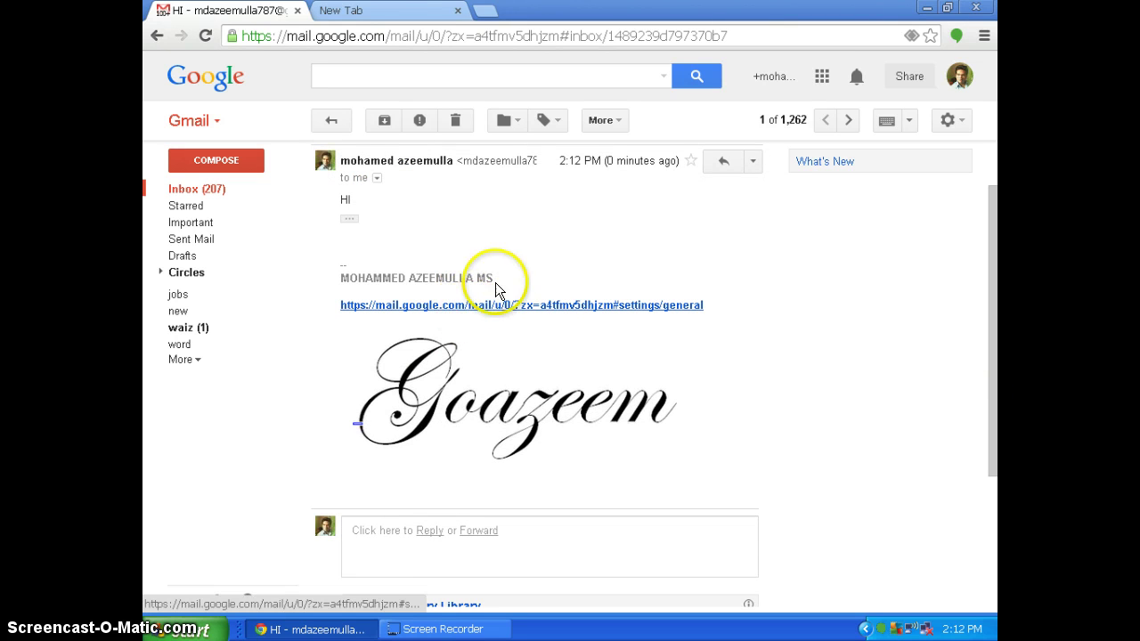
mouse_move(453, 419)
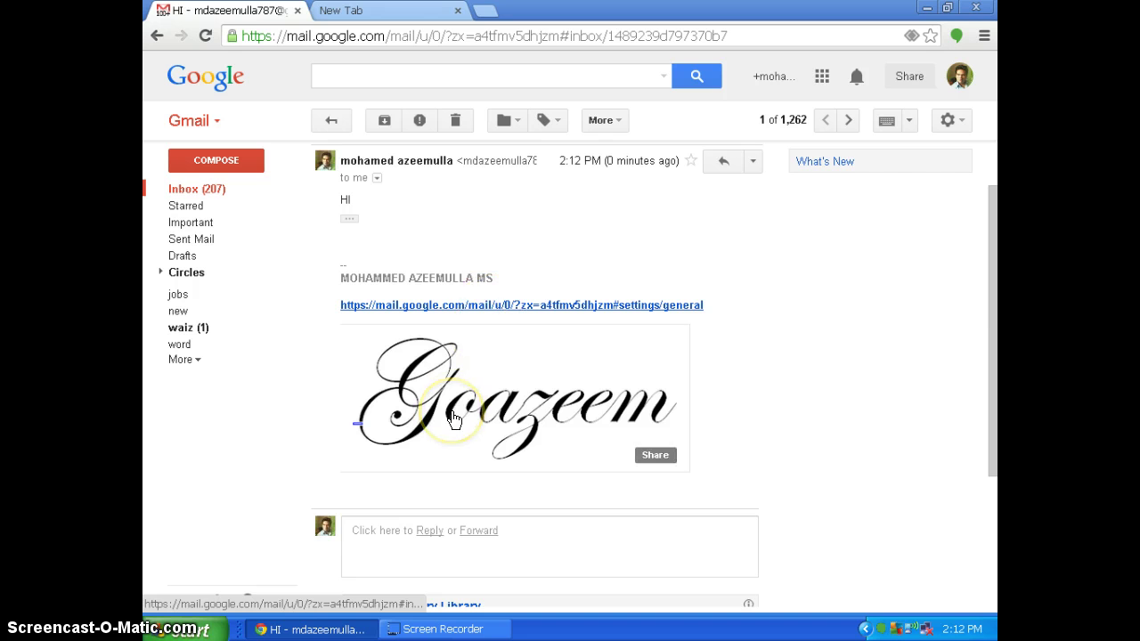
left_click(505, 417)
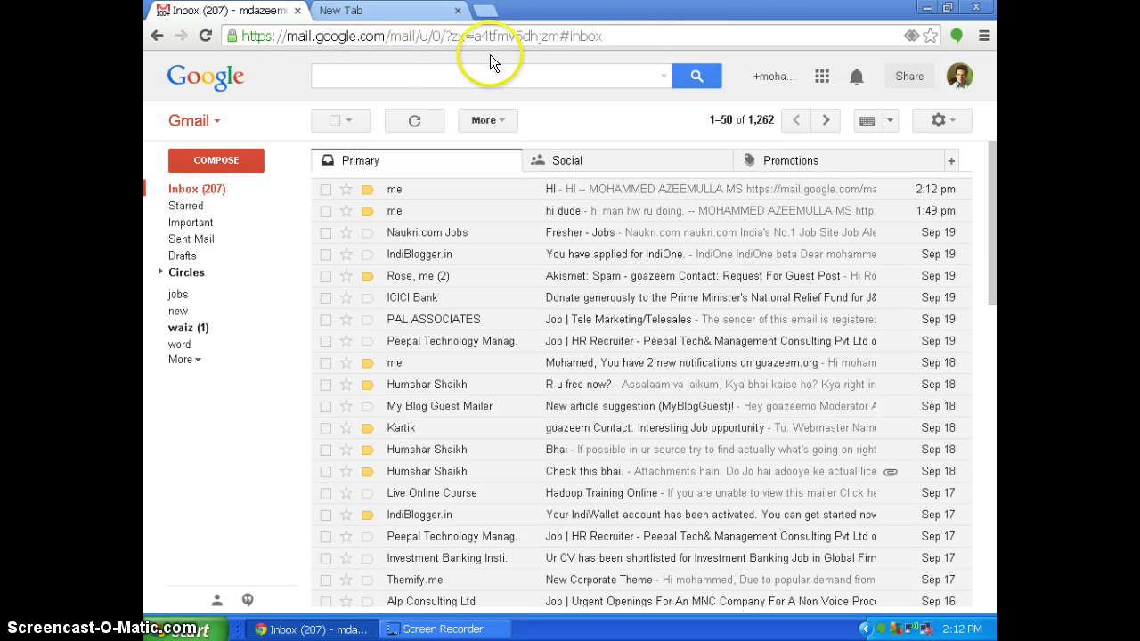
Reopen the HI message, start a new message and add two blank lines above the signature.
left_click(629, 187)
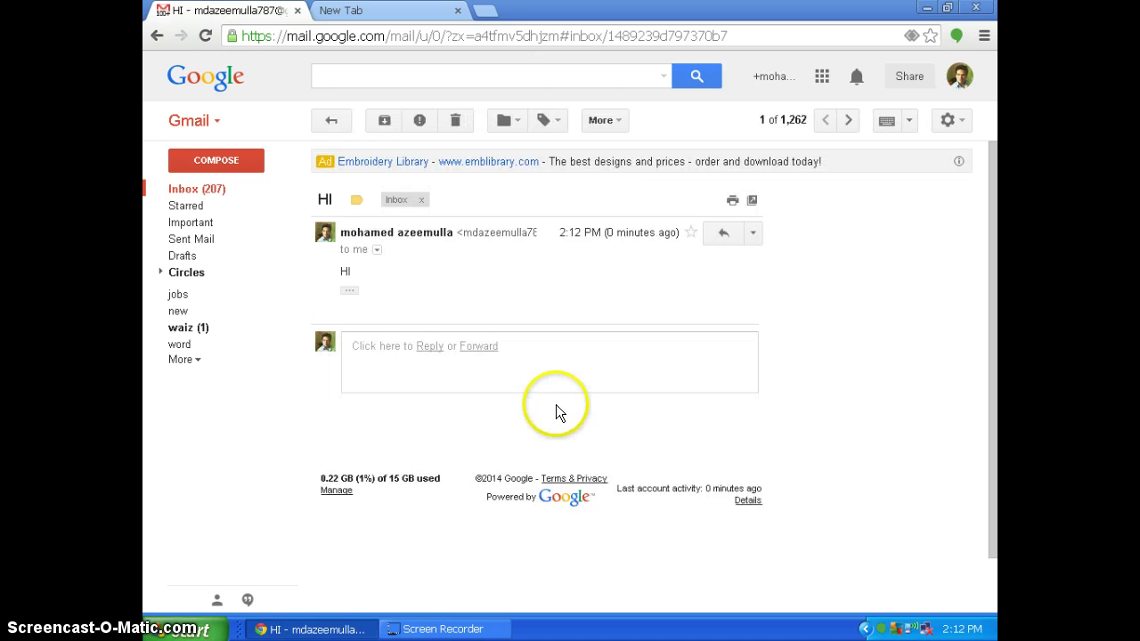
left_click(228, 163)
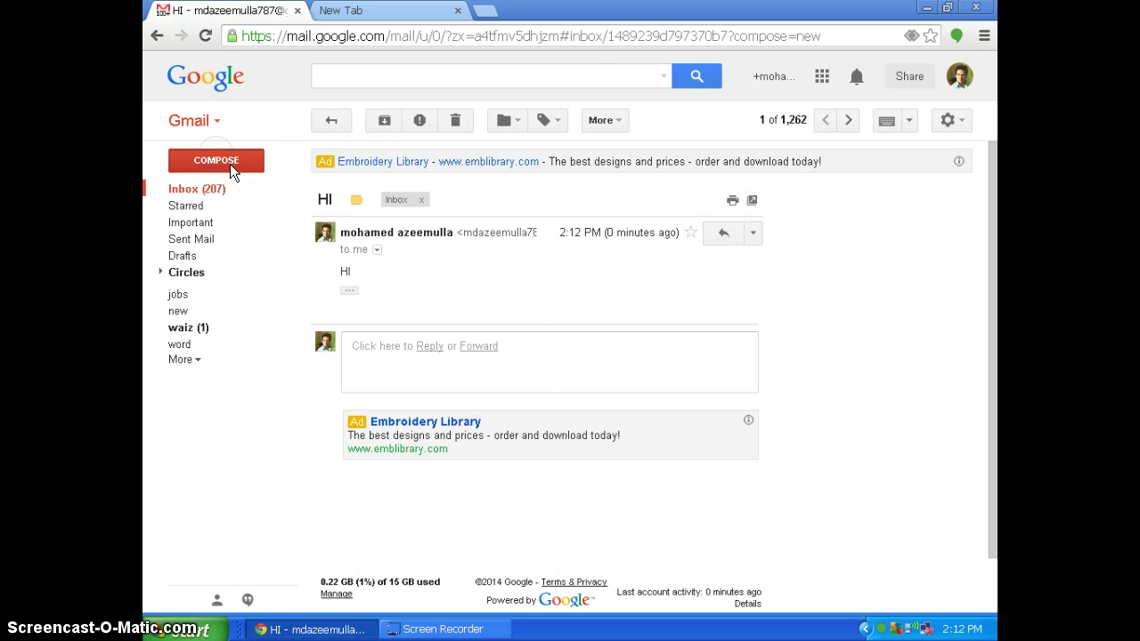
left_click(640, 344)
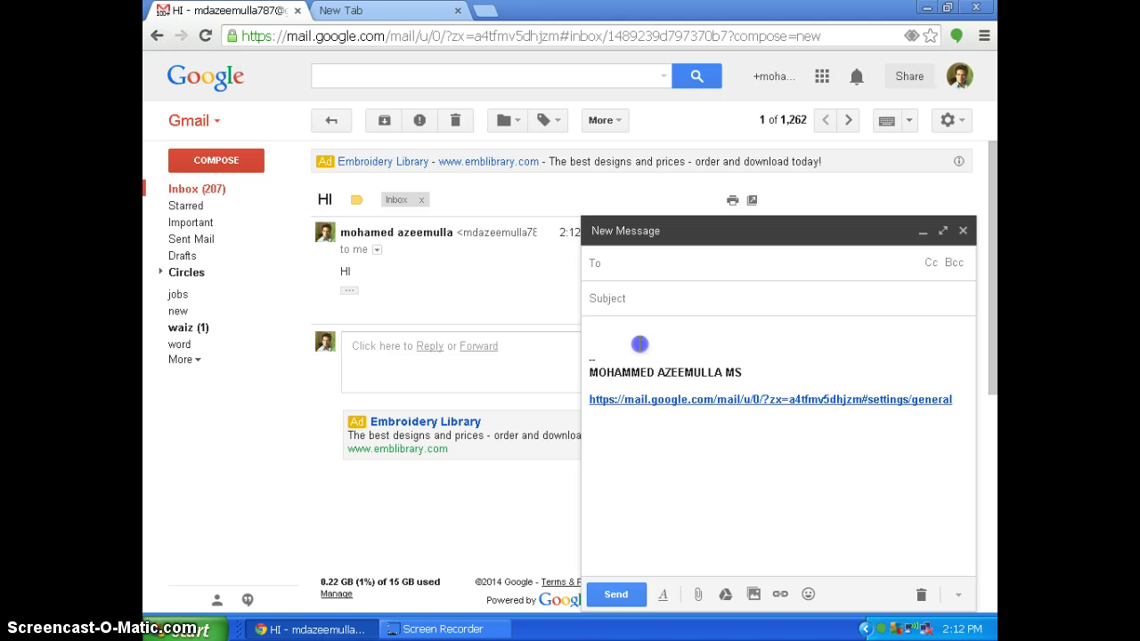
key("Return")
key("Return")
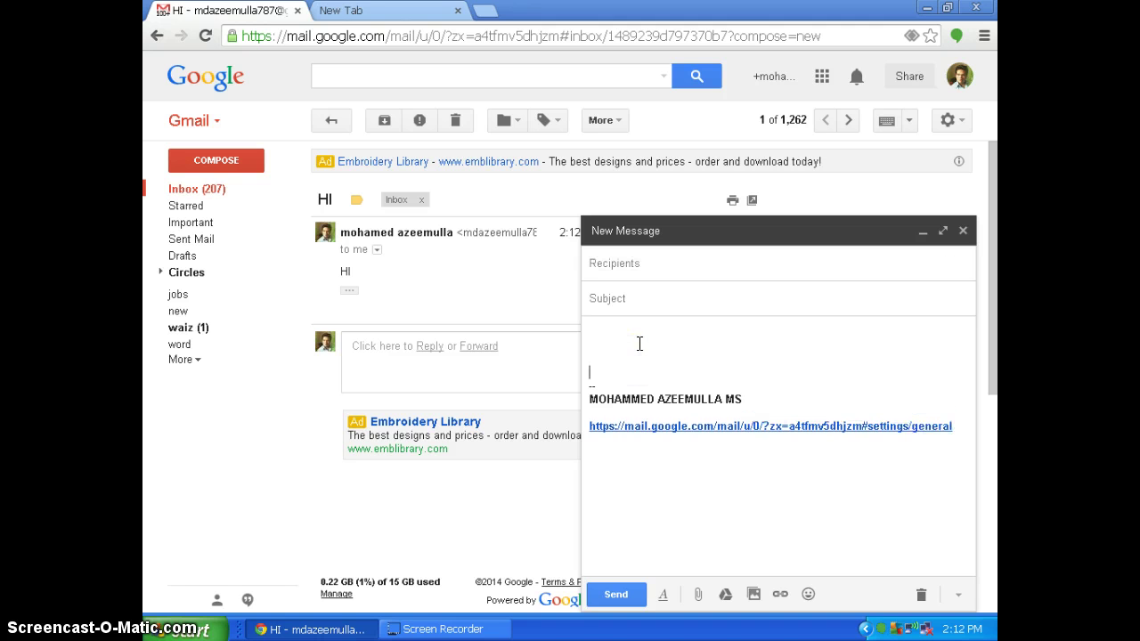
left_click(610, 334)
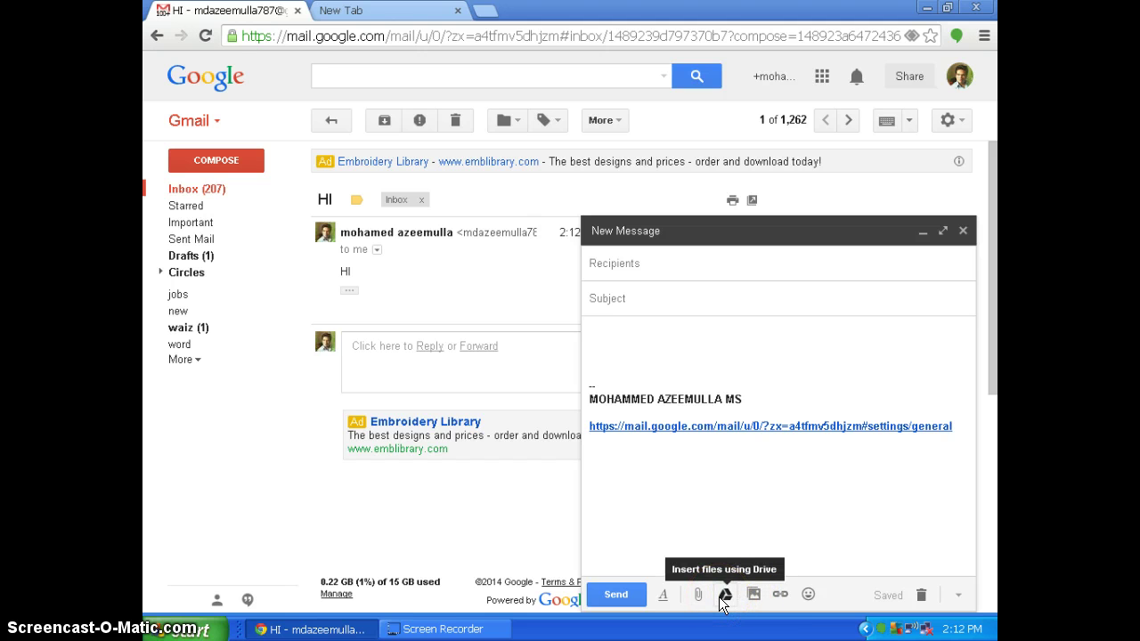
left_click(753, 597)
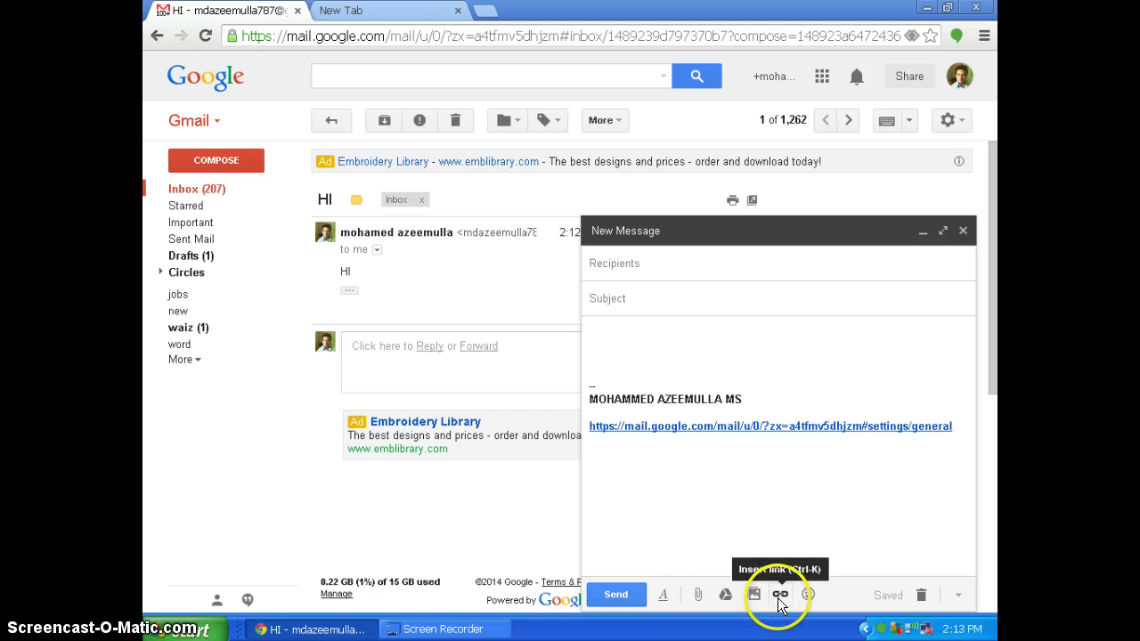
left_click(686, 287)
Search the web for html editor in the other browser tab and open the HTMLEditor.in online editor.
left_click(392, 11)
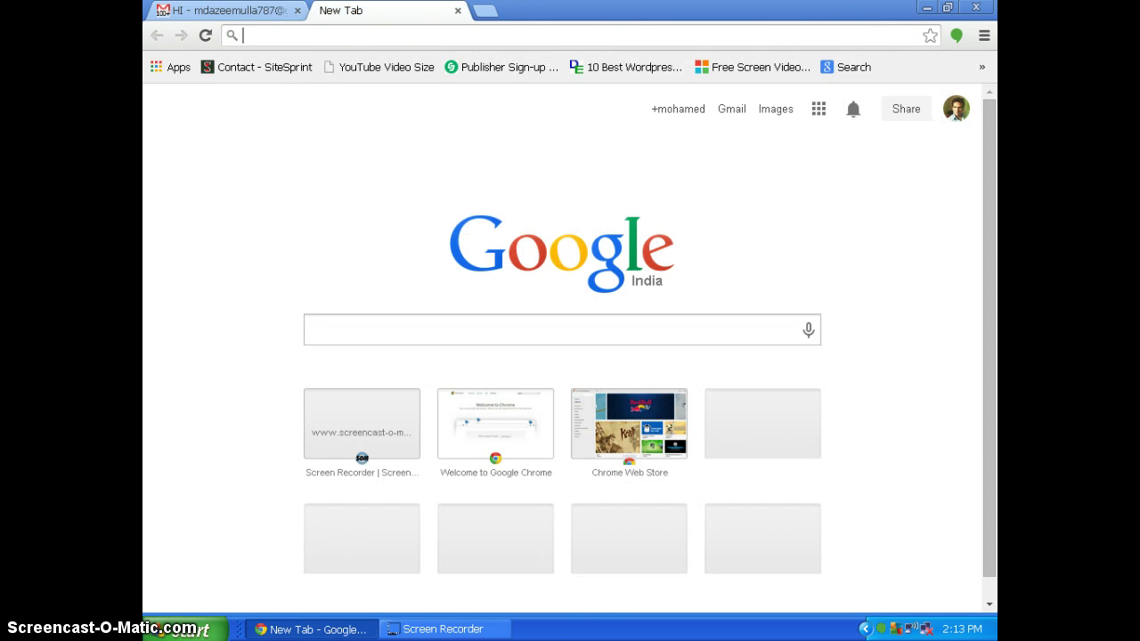
type("HTML editor")
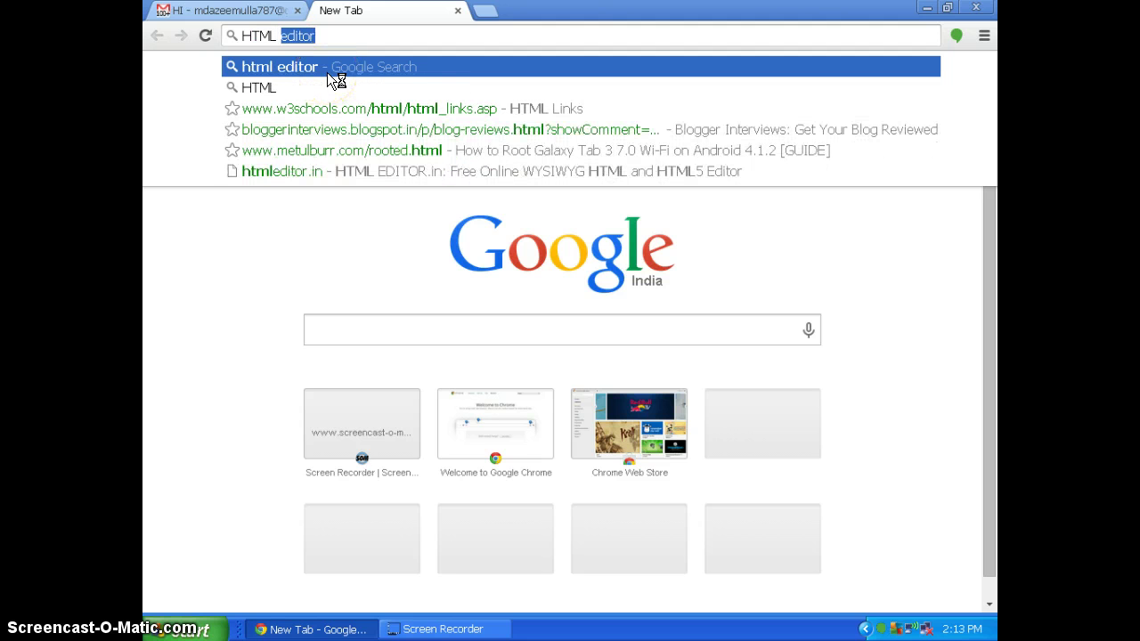
key("Return")
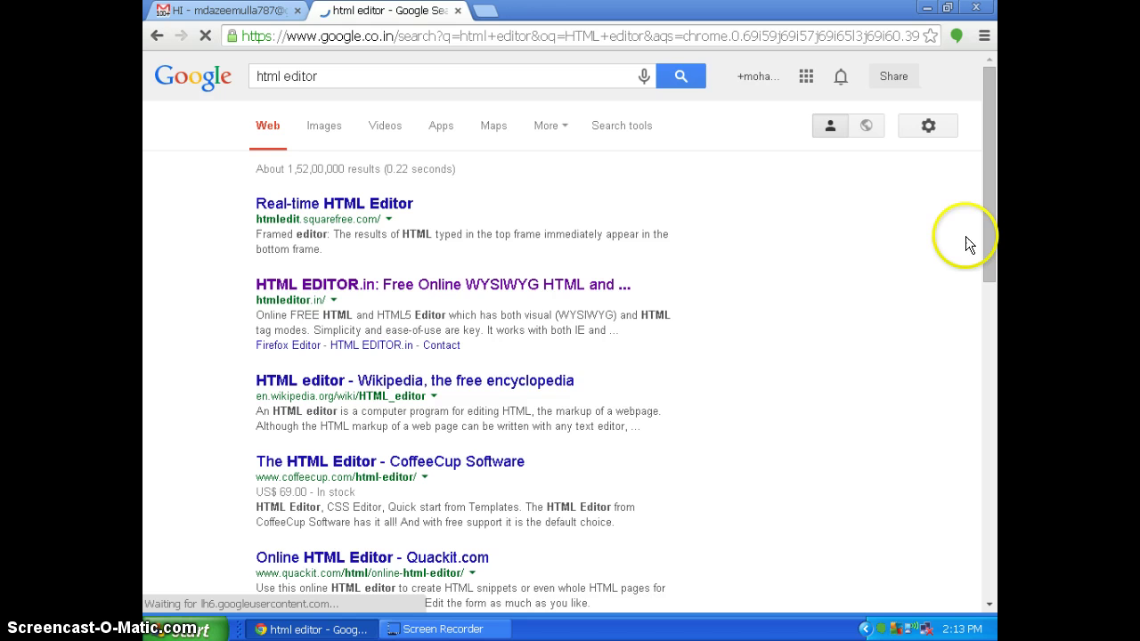
left_click_drag(995, 203, 998, 138)
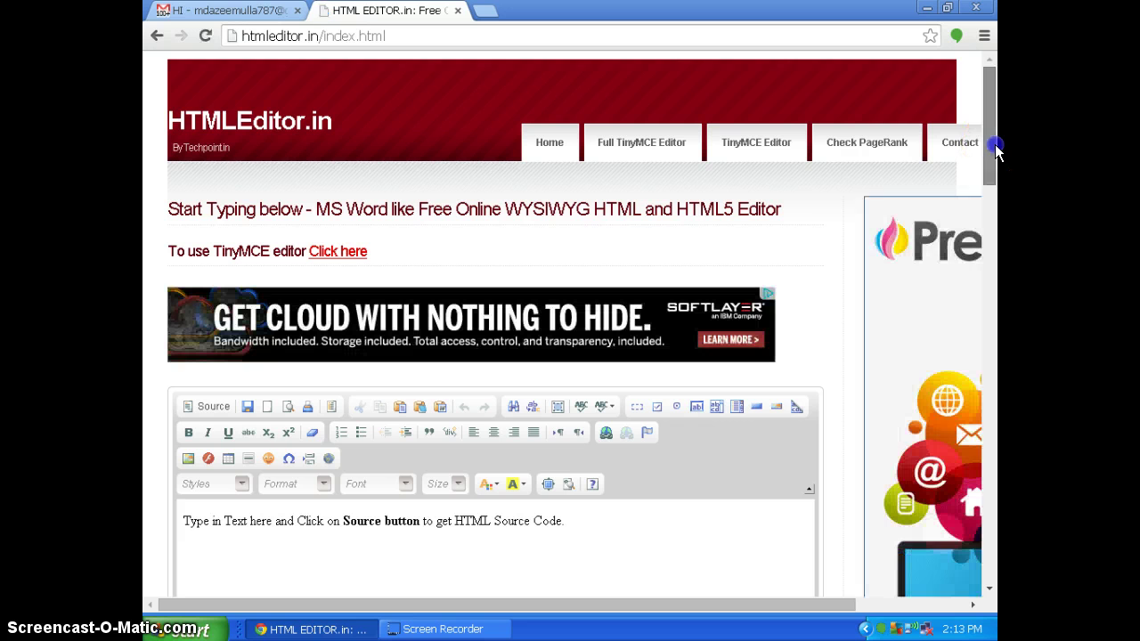
left_click_drag(992, 158, 995, 206)
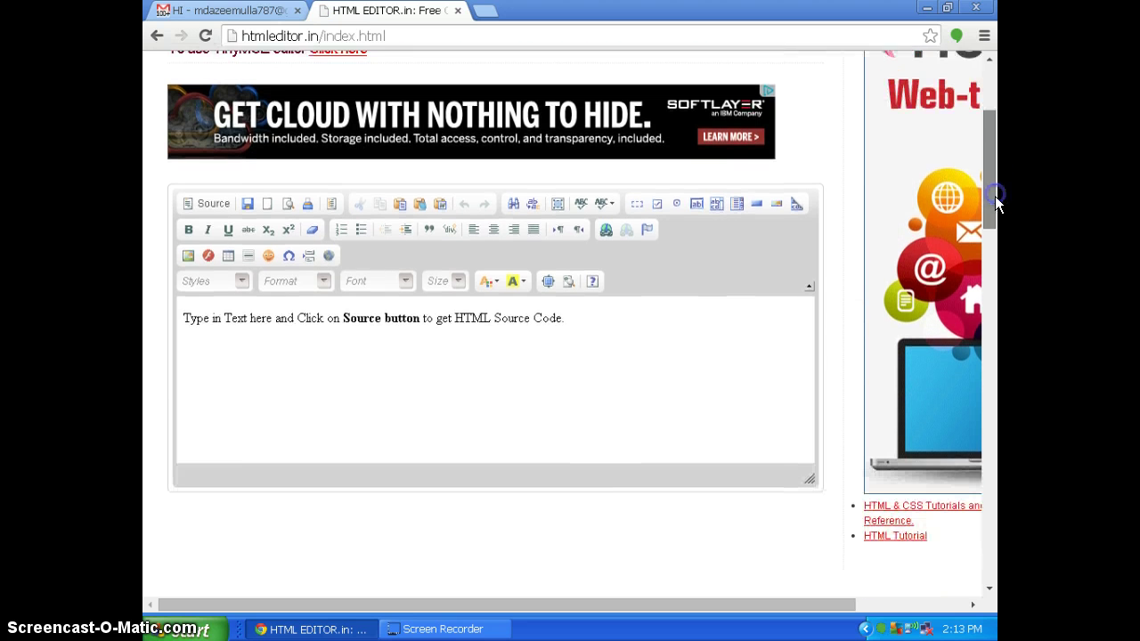
Replace all the sample text in the HTML editor with HI.
left_click(573, 307)
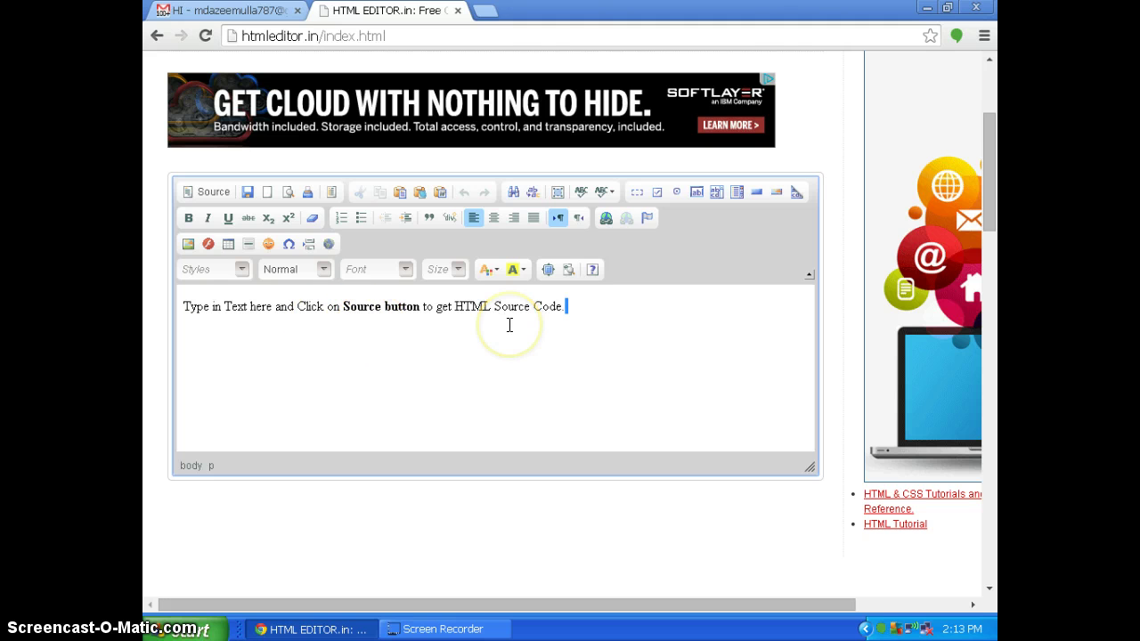
left_click_drag(578, 311, 562, 321)
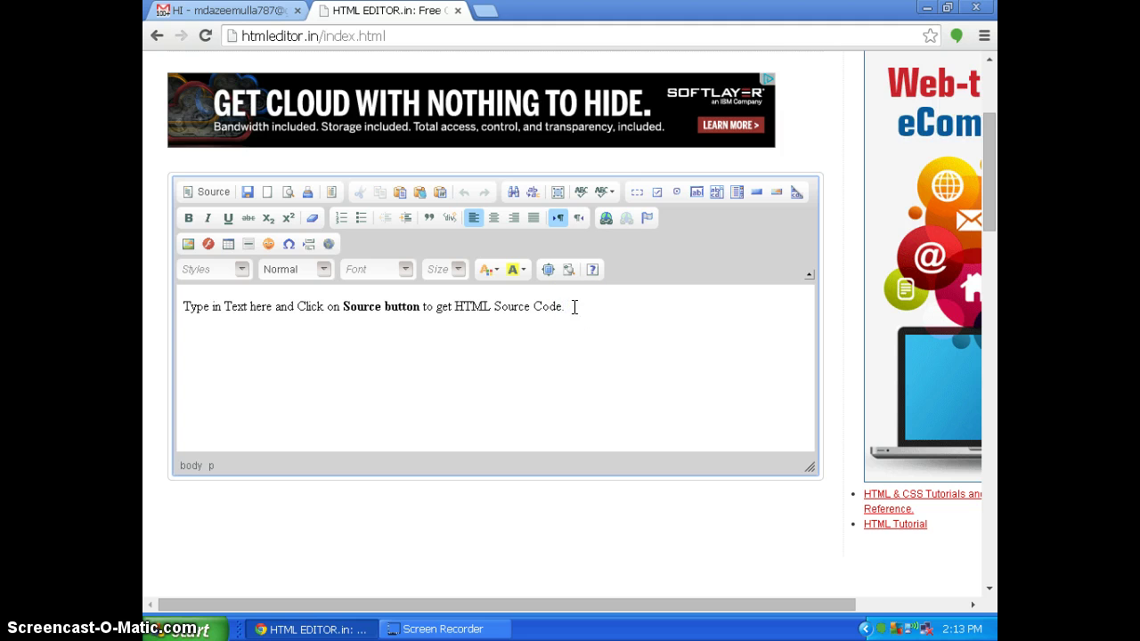
key("ctrl+a")
key("BackSpace")
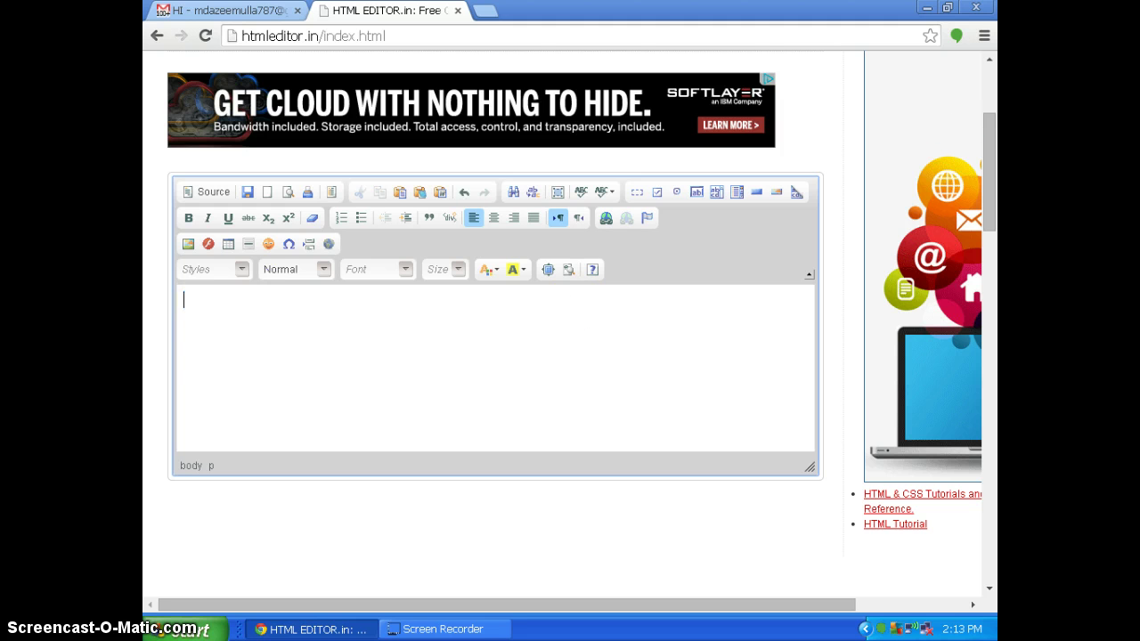
type("HI")
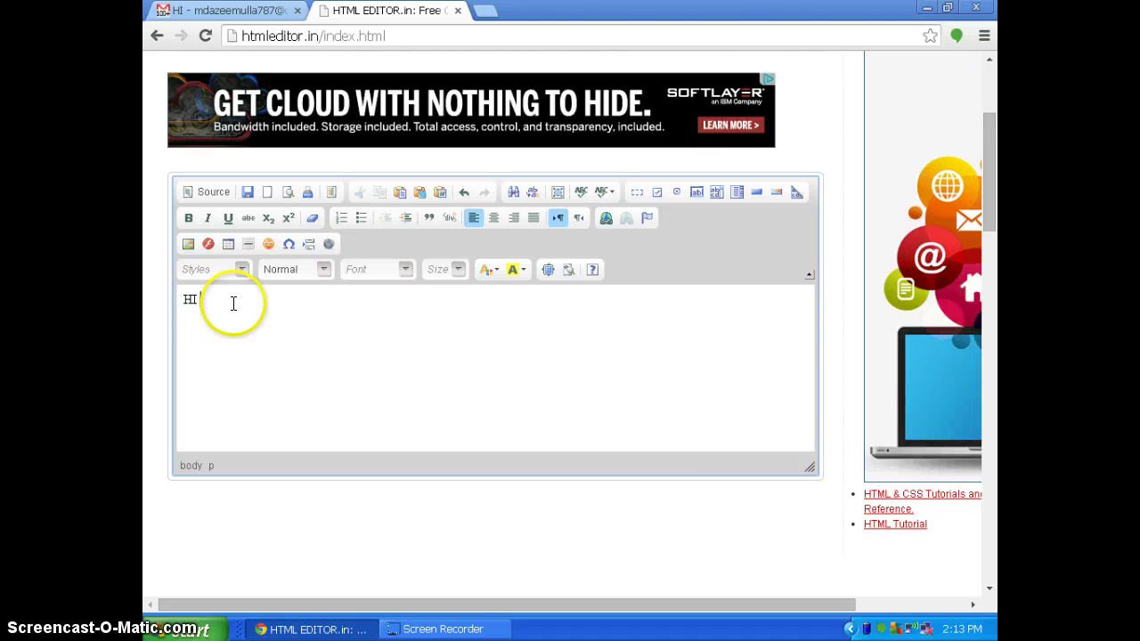
Show the HTML source code of the HI text, select all of it for inspection, and return to the visual editing view.
left_click(191, 187)
left_click_drag(224, 409, 172, 268)
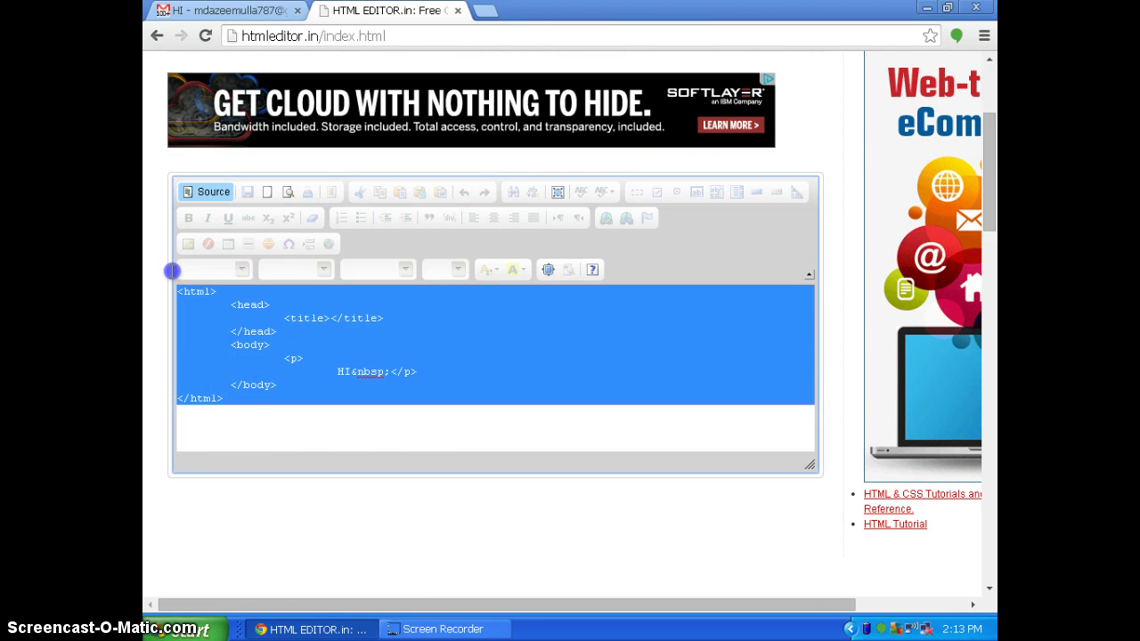
left_click(267, 417)
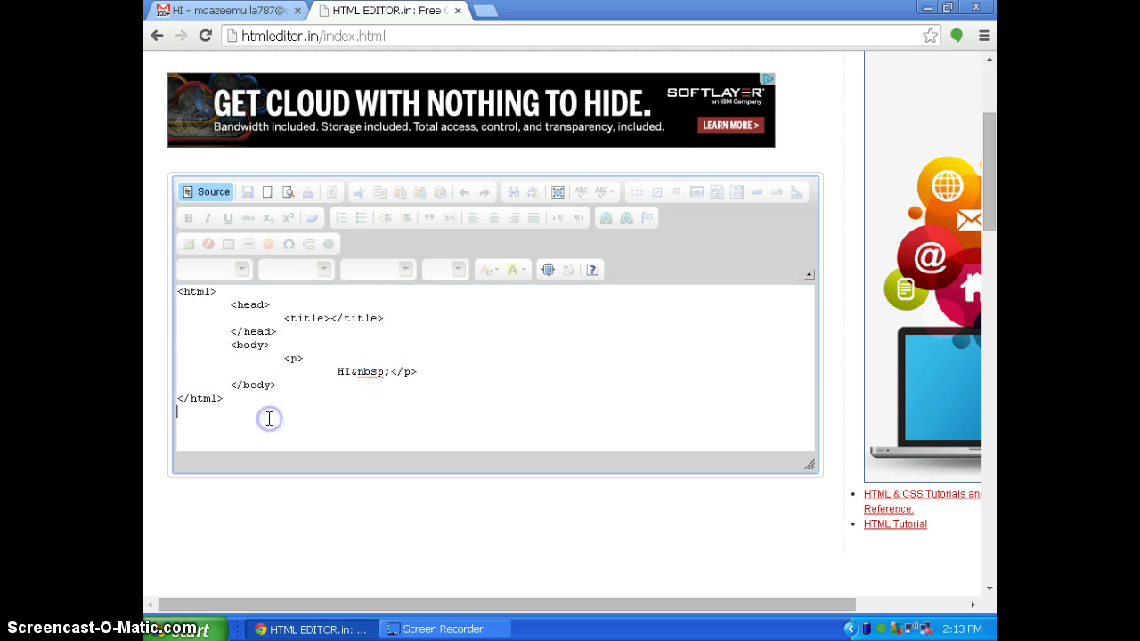
left_click(198, 189)
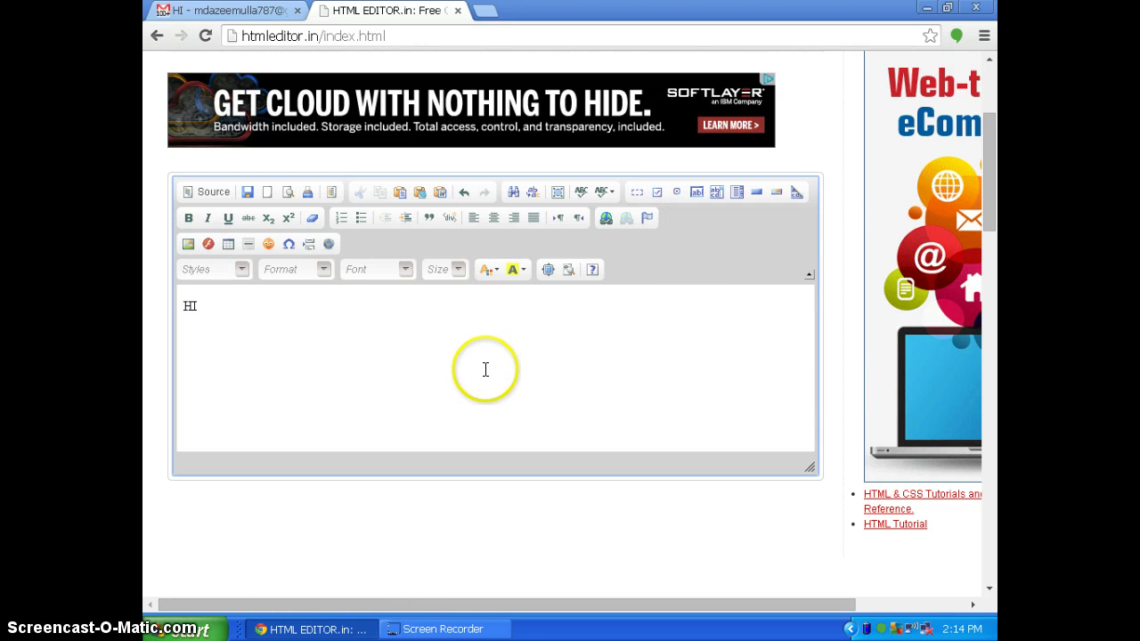
left_click(256, 310)
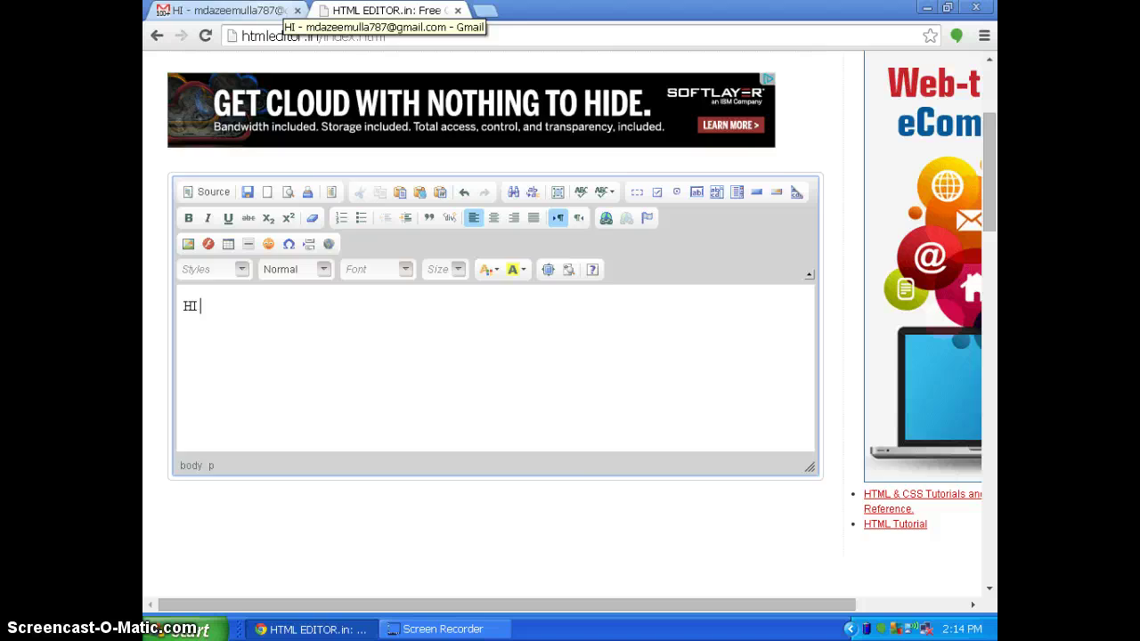
Return to the new Gmail message and place the text cursor below the signature's link.
left_click(227, 10)
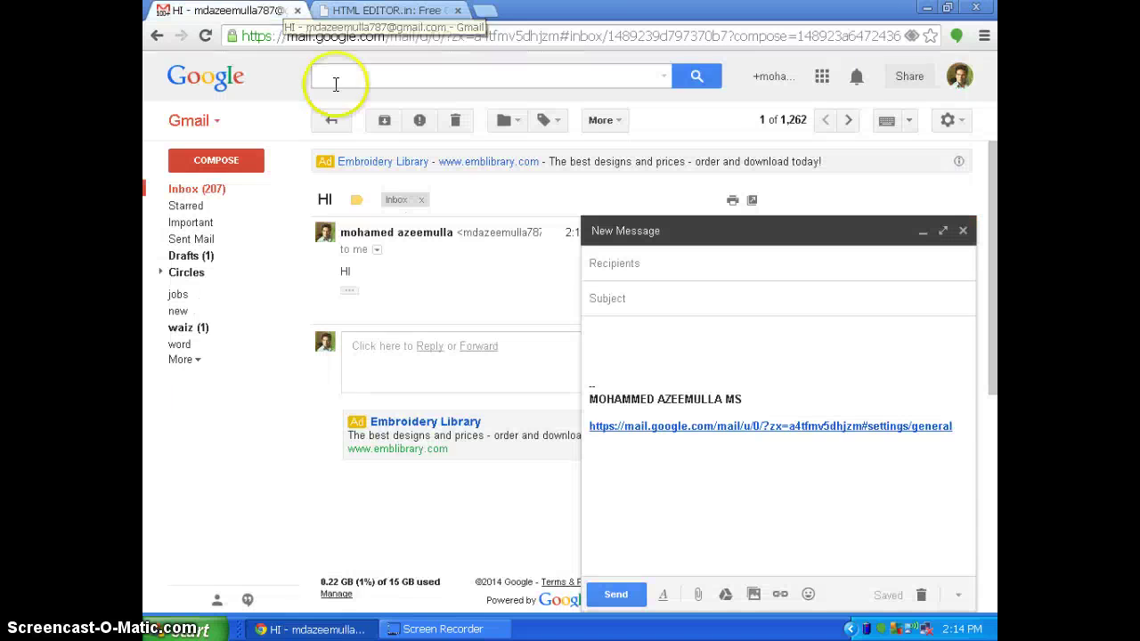
left_click(640, 355)
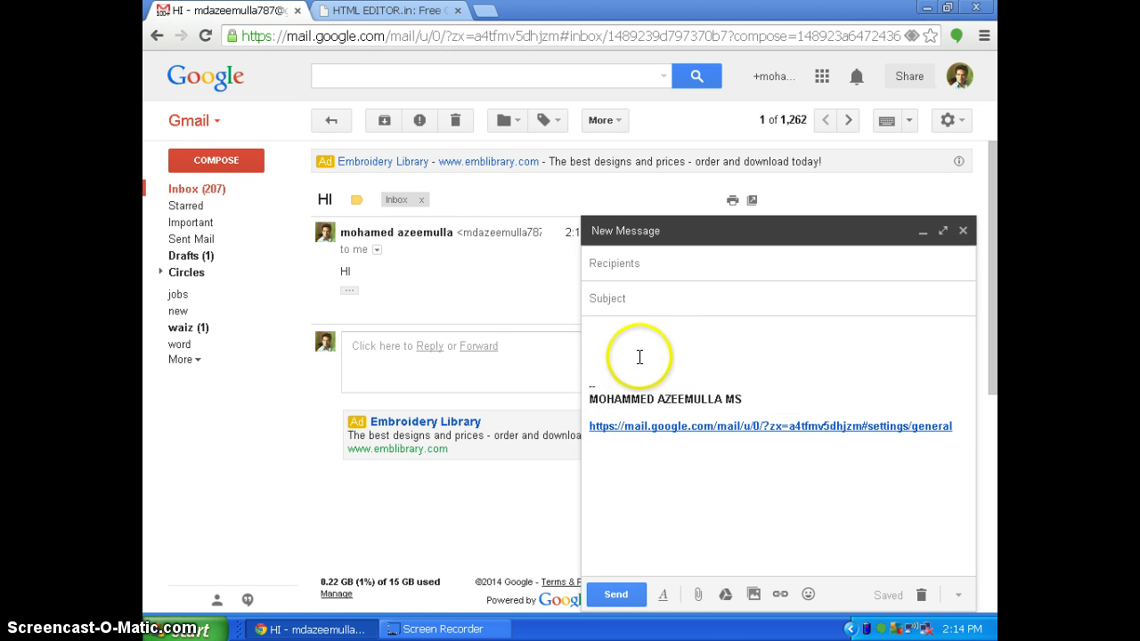
left_click(764, 392)
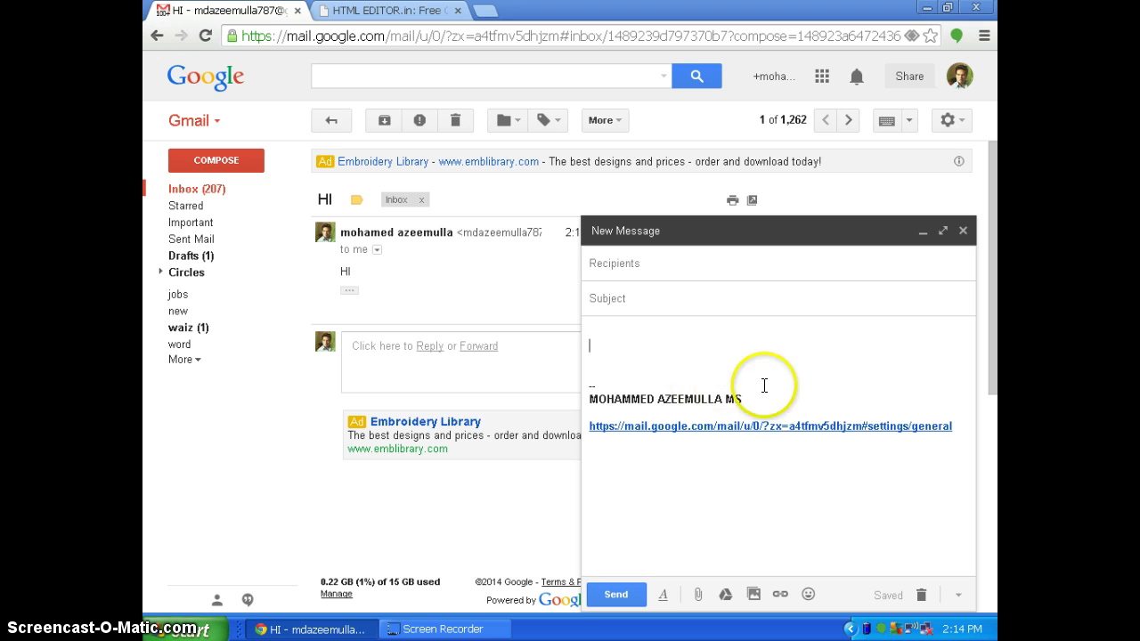
left_click(980, 415)
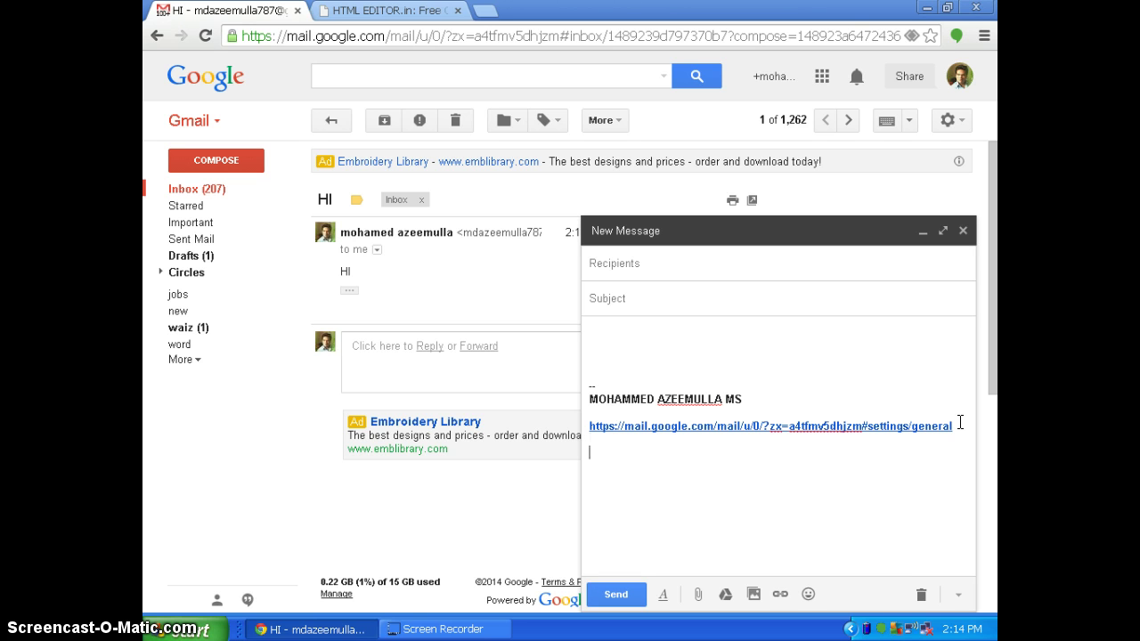
left_click(774, 460)
left_click(870, 352)
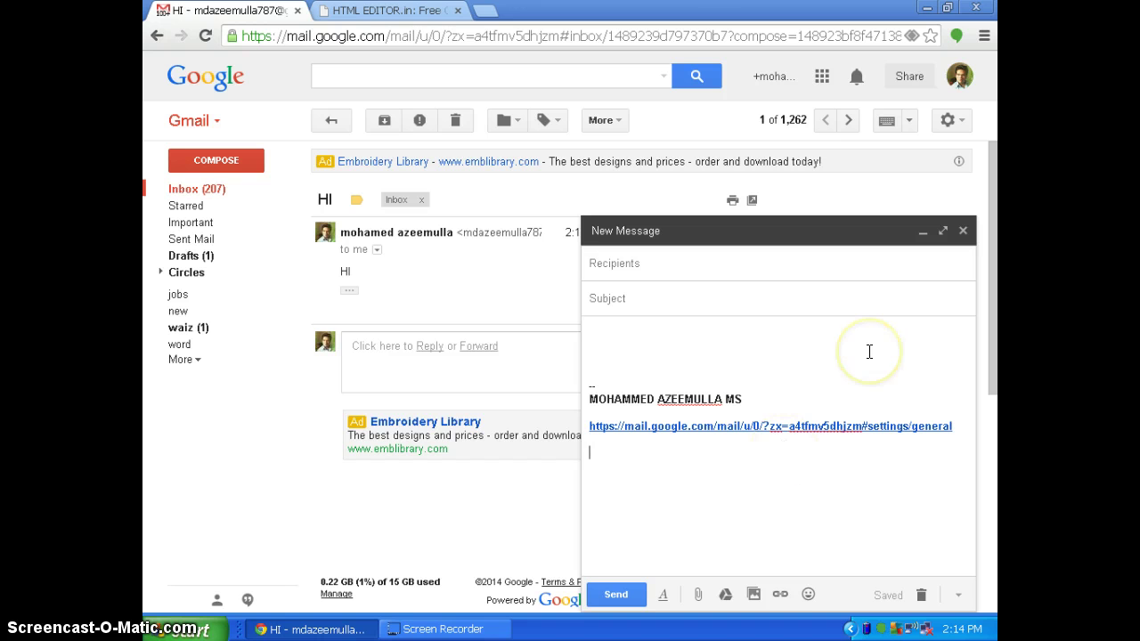